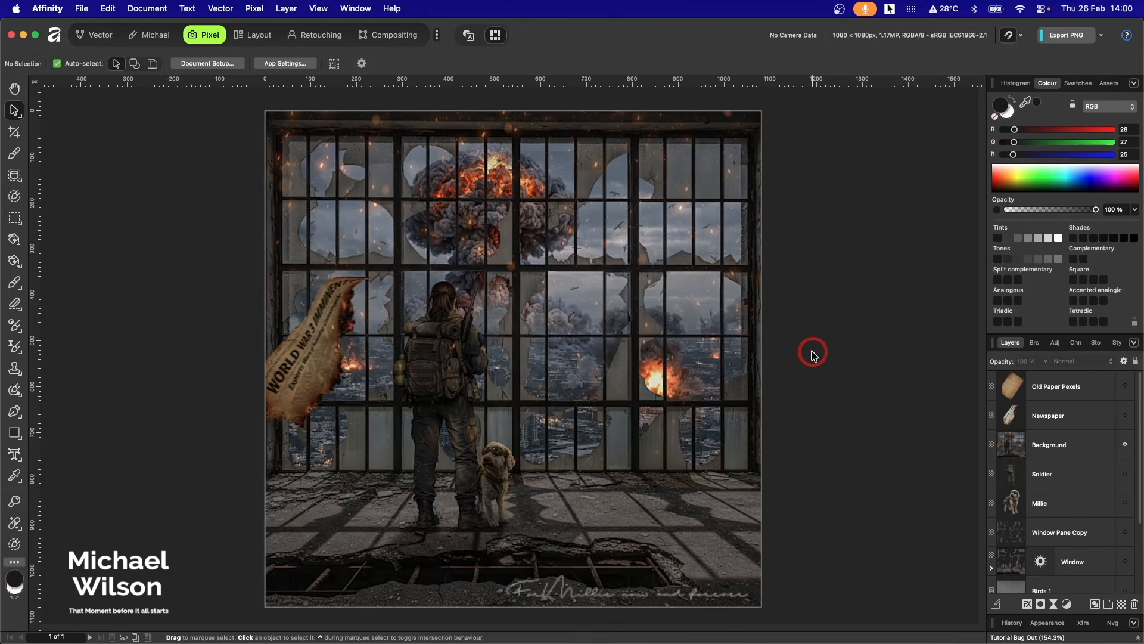
Hide the Background layer and show the Mushroom Cloud layer over the City Background
click(1126, 441)
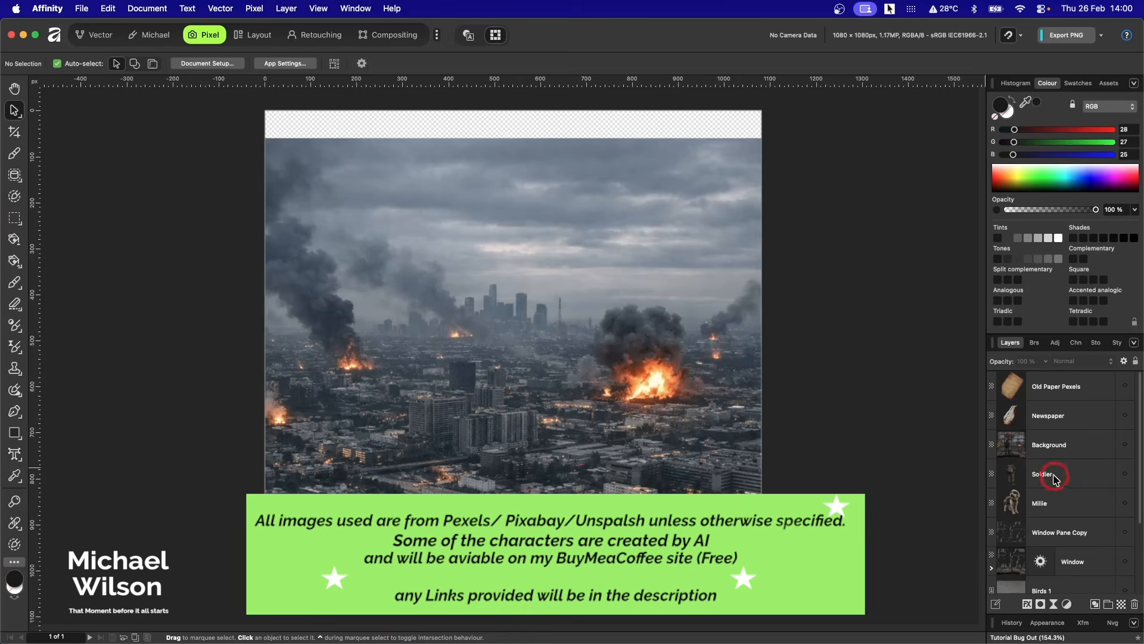
scroll(1054, 476, down, 3)
click(1057, 576)
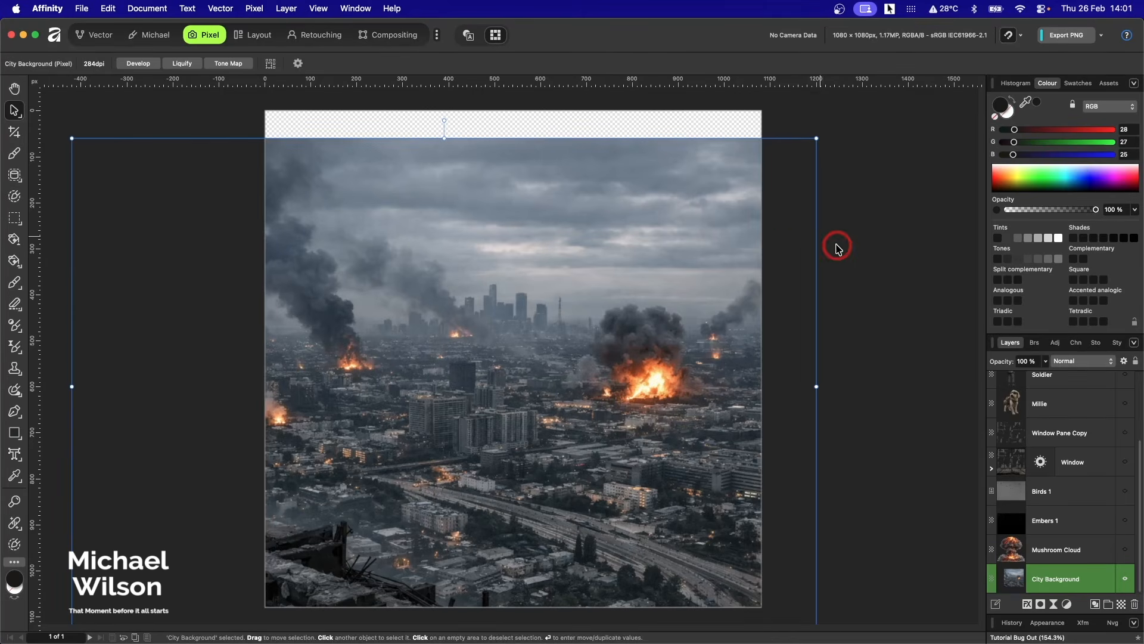
click(917, 263)
click(1094, 556)
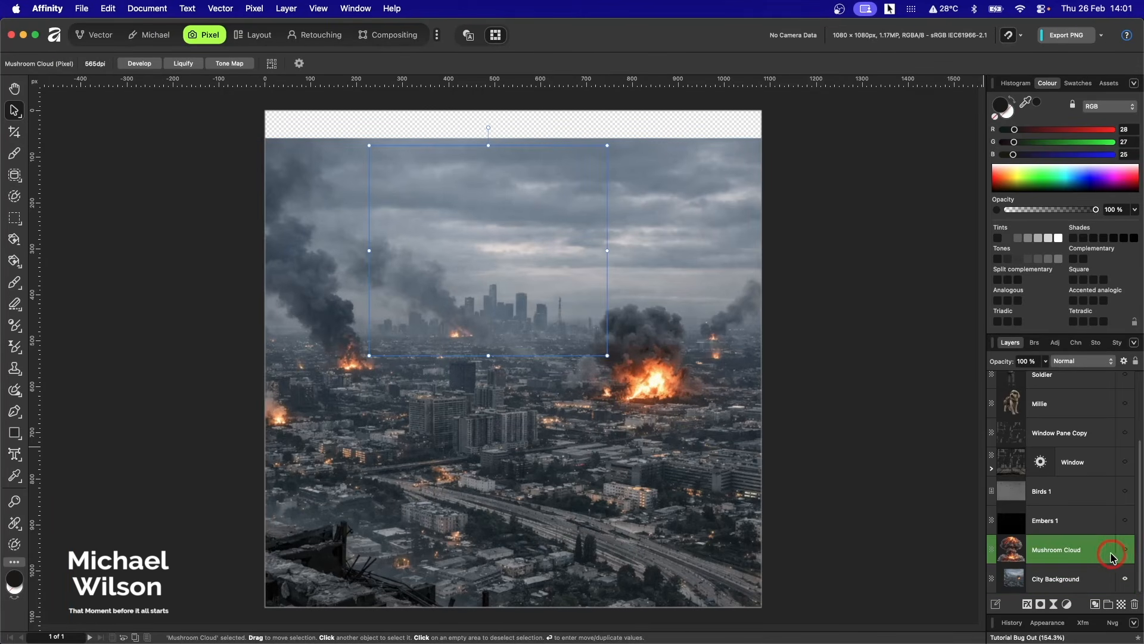
click(1125, 551)
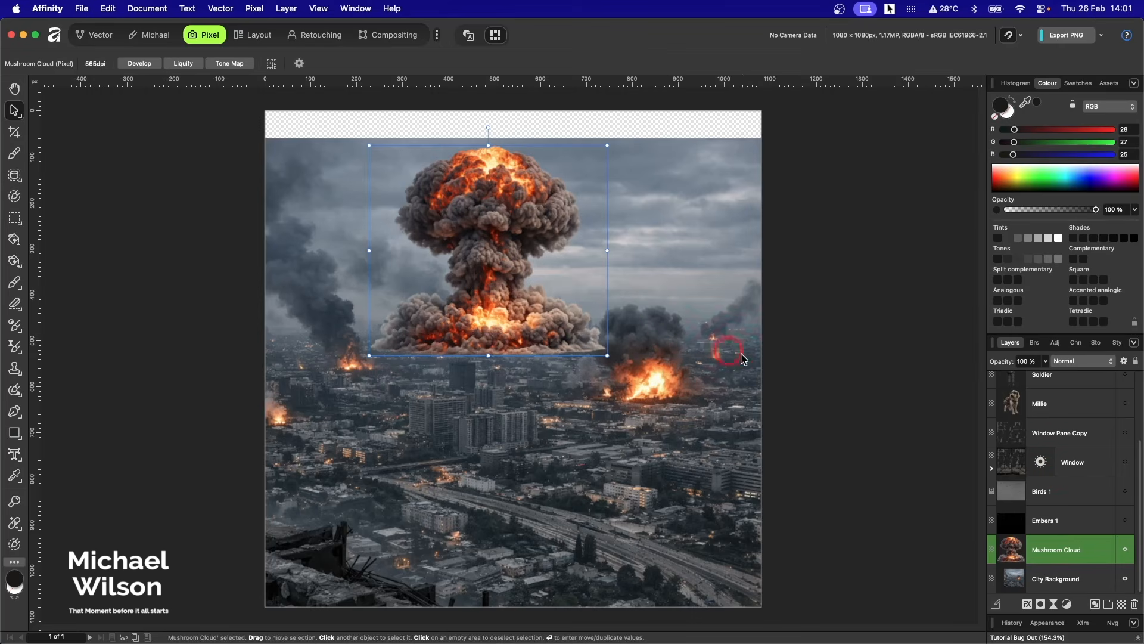
Add a Recolour adjustment and nest it inside the Mushroom Cloud layer so only the cloud is affected
click(1069, 606)
click(1063, 304)
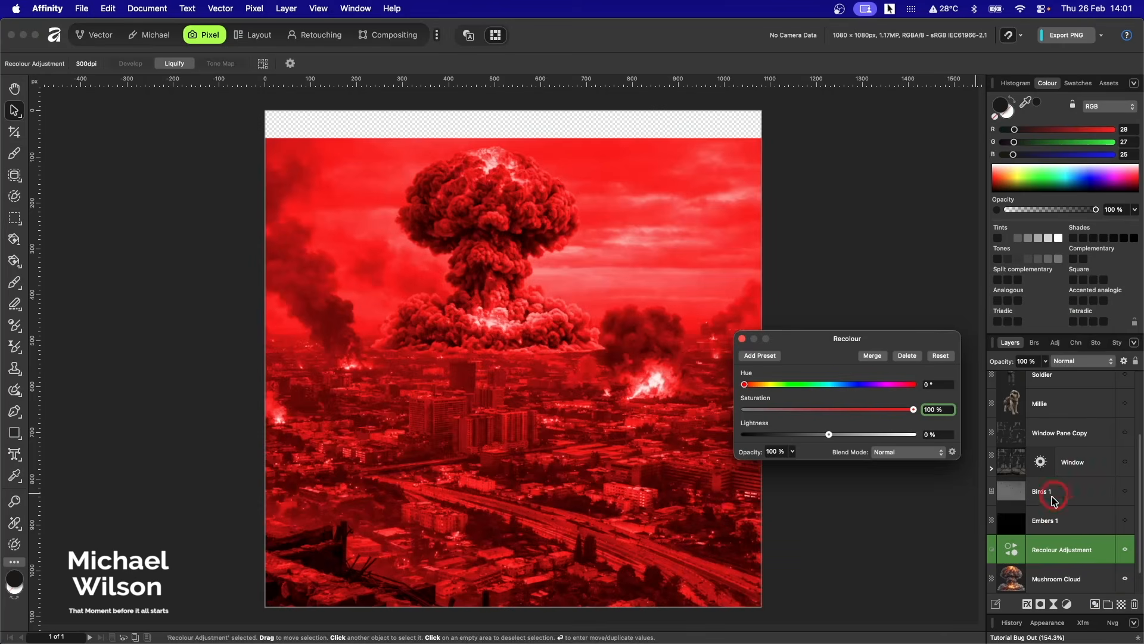
drag(1011, 549, 1015, 576)
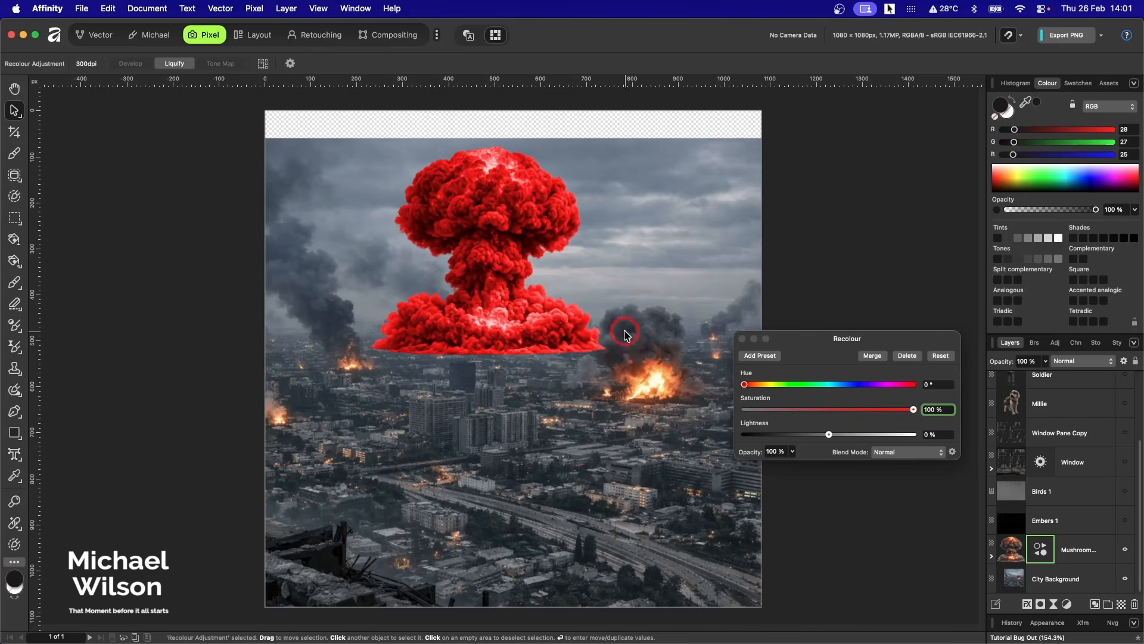
Set the Recolour adjustment's hue to 217° and saturation to 13%, then close its settings
drag(901, 340, 905, 299)
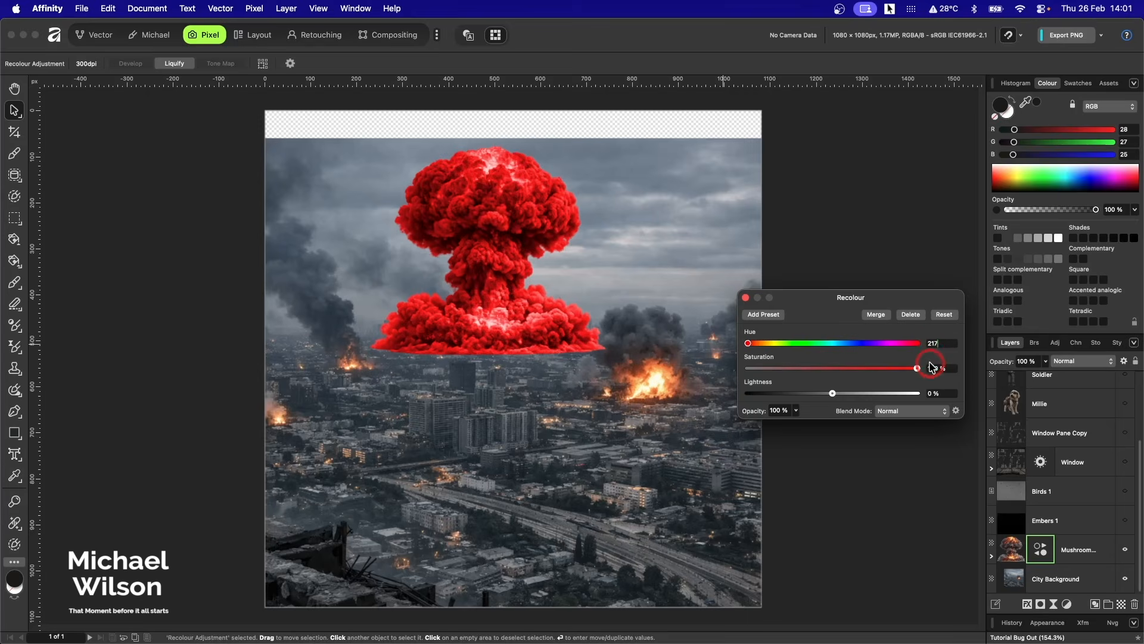
click(931, 367)
text(13)
key(Return)
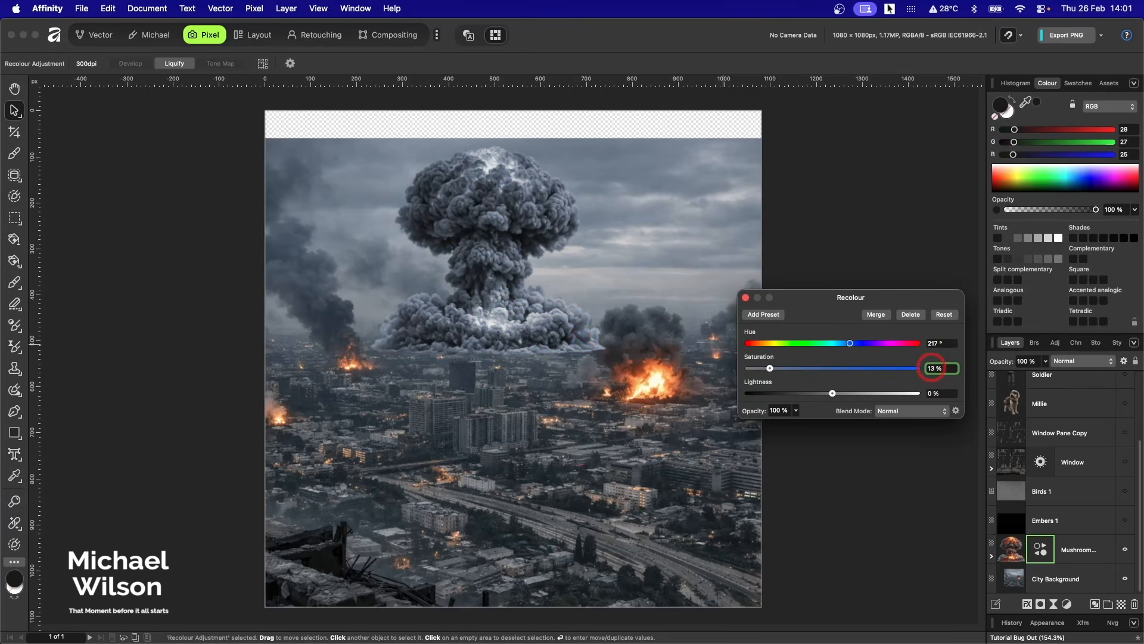
click(746, 298)
Paint out the Recolour adjustment over the cloud's fiery cap, stem and base with the 128 px Round Light Brush to restore their orange glow
click(992, 558)
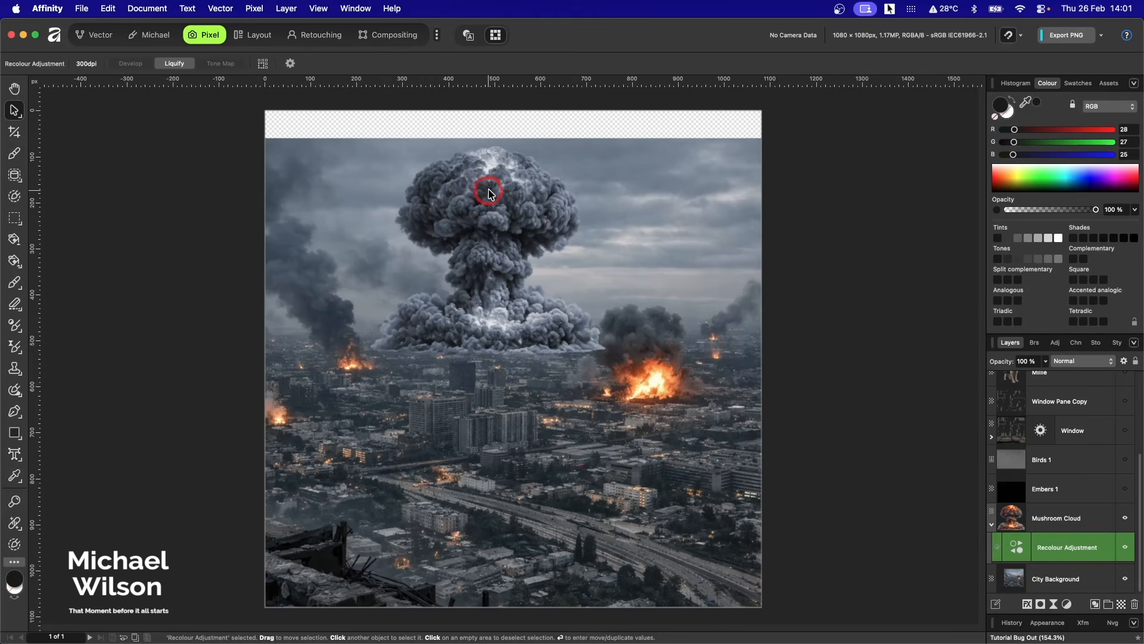
click(15, 283)
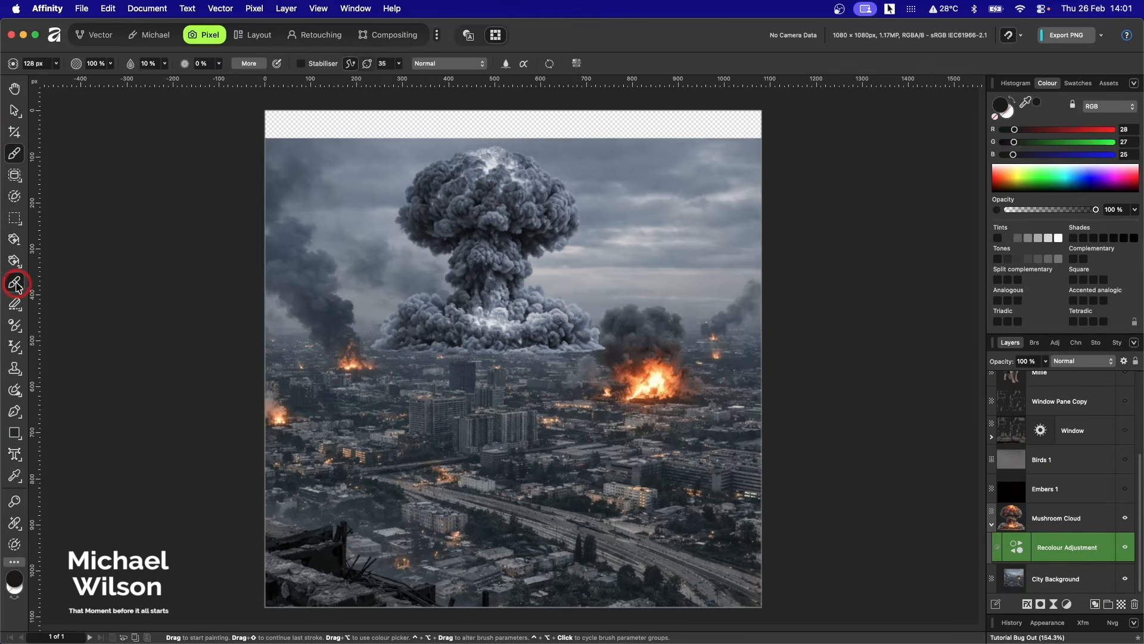
click(1034, 342)
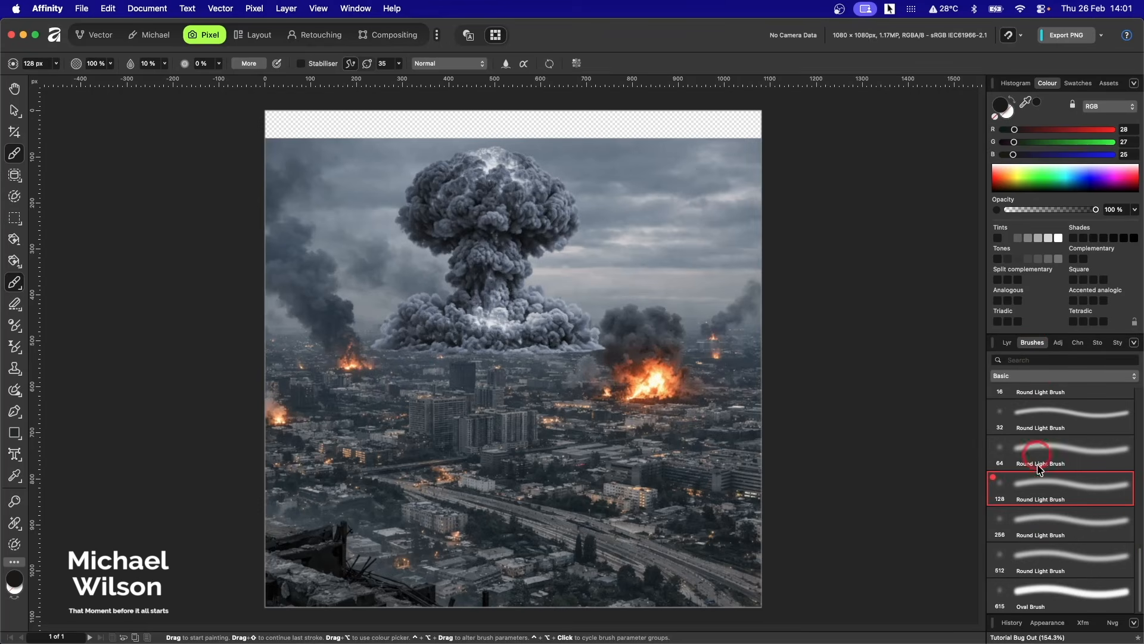
click(1007, 344)
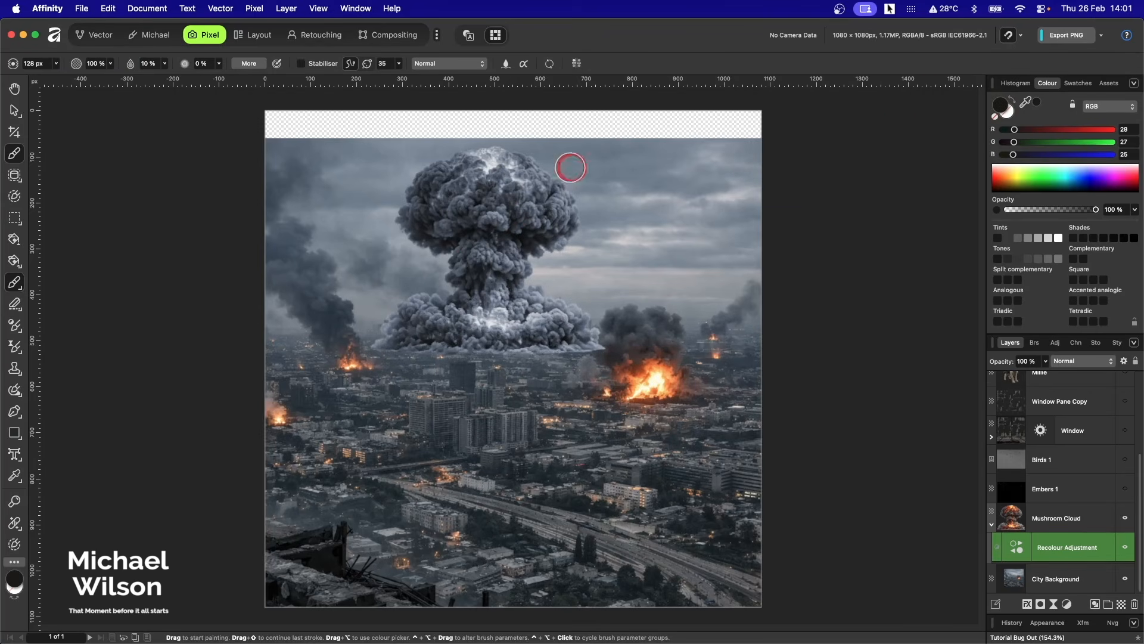
mouse_move(488, 183)
mouse_down()
mouse_move(497, 206)
mouse_move(503, 165)
mouse_move(474, 174)
mouse_move(491, 194)
mouse_move(442, 208)
mouse_move(460, 182)
mouse_move(489, 215)
mouse_move(505, 215)
mouse_move(511, 180)
mouse_move(480, 163)
mouse_move(534, 190)
mouse_move(495, 254)
mouse_move(500, 297)
mouse_move(471, 308)
mouse_move(473, 294)
mouse_move(494, 287)
mouse_move(494, 241)
mouse_move(482, 218)
mouse_move(432, 200)
mouse_move(540, 192)
mouse_move(521, 313)
mouse_move(559, 324)
mouse_move(442, 330)
mouse_move(435, 312)
mouse_move(490, 257)
mouse_move(491, 186)
mouse_move(445, 195)
mouse_move(458, 173)
mouse_move(552, 201)
mouse_move(513, 199)
mouse_move(486, 254)
mouse_up()
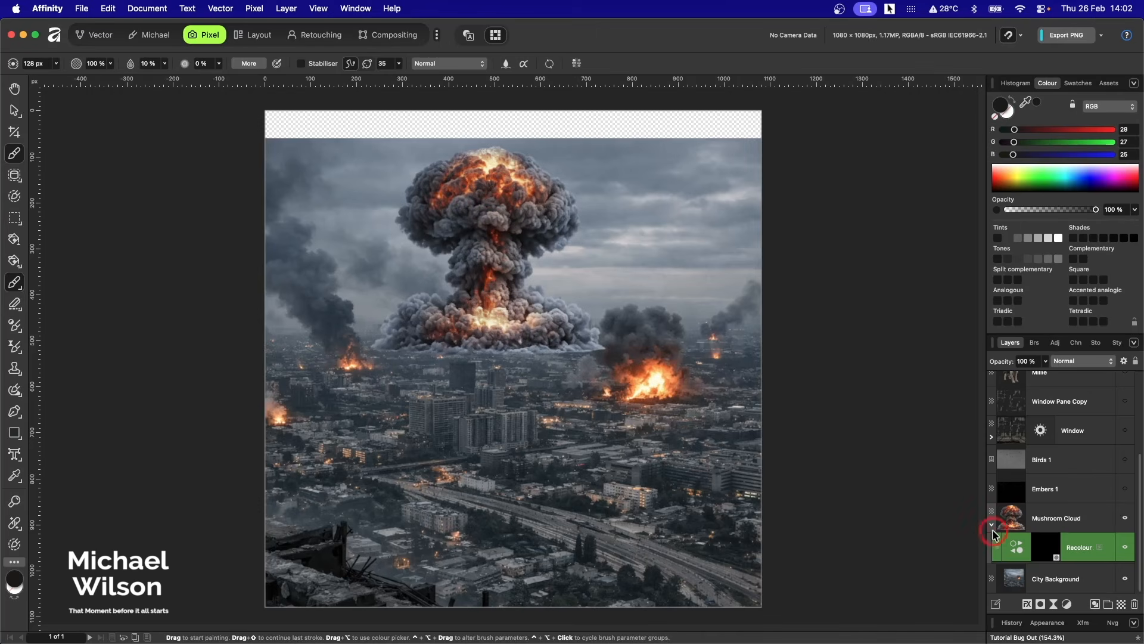
click(993, 526)
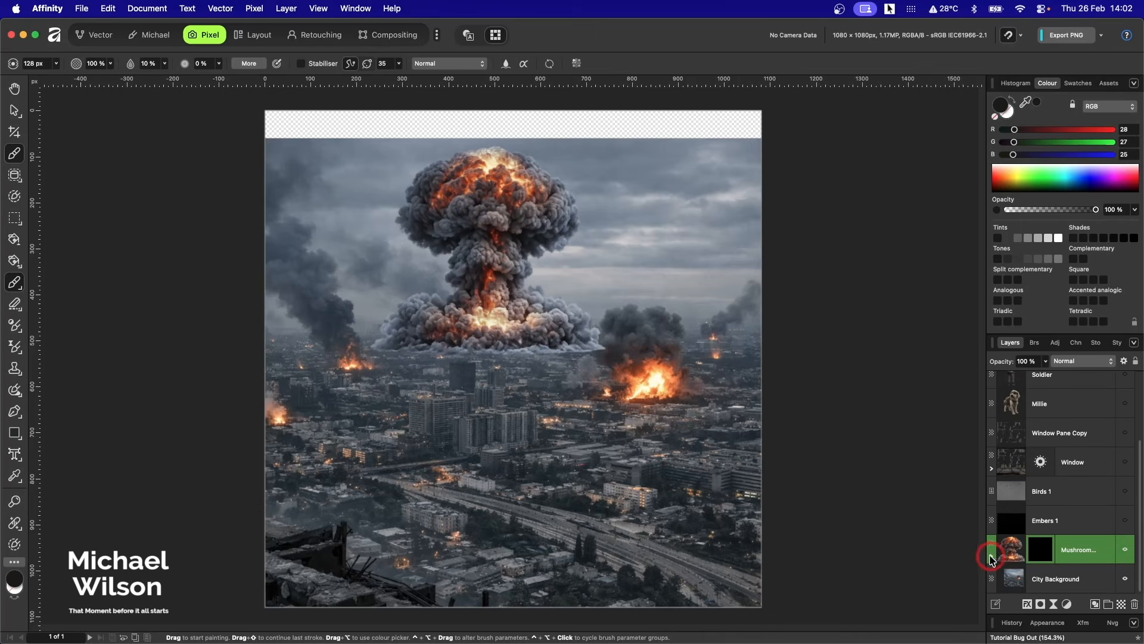
Add a mask to the Mushroom Cloud layer and select that mask for painting
click(1042, 549)
click(1041, 603)
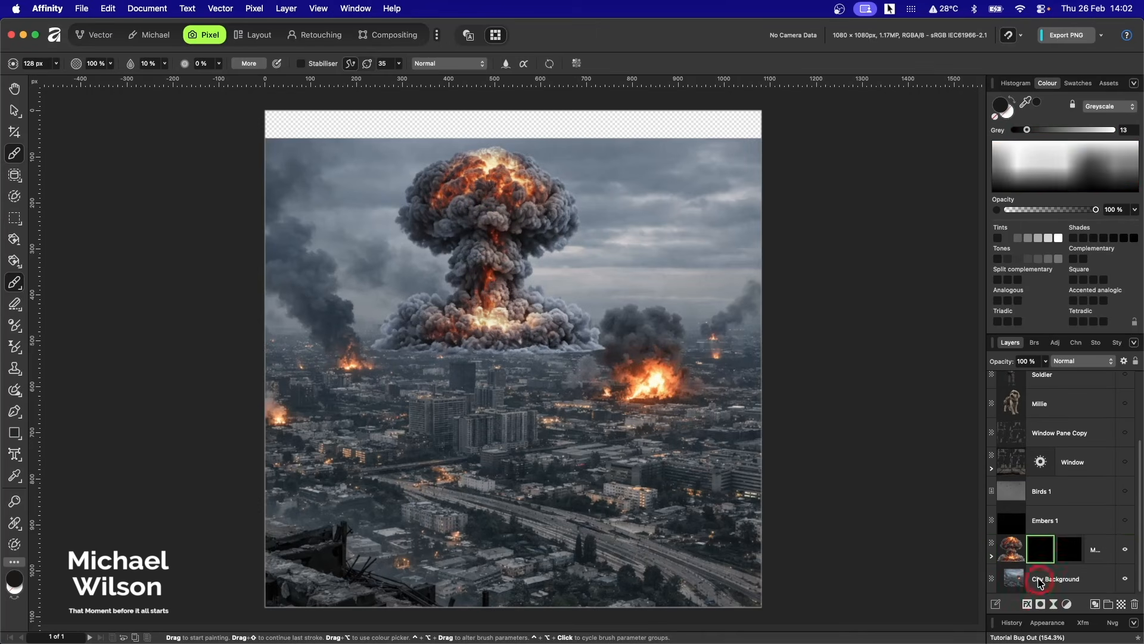
click(992, 556)
click(1056, 531)
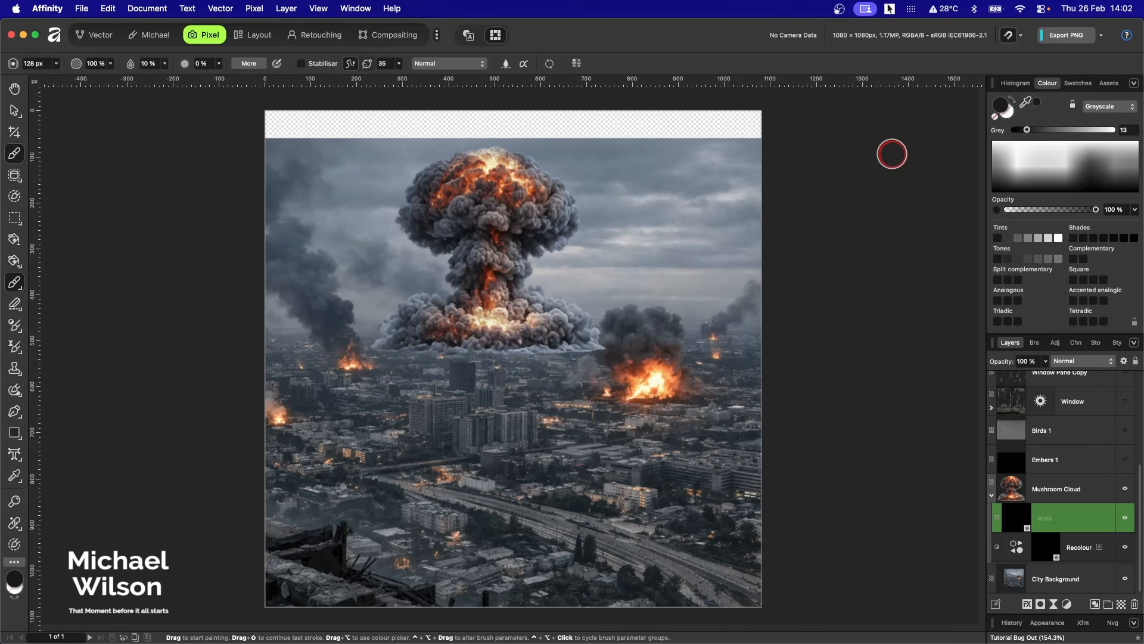
Paint black on the mask along the mushroom cloud's base to fade its edges into the city
key(d)
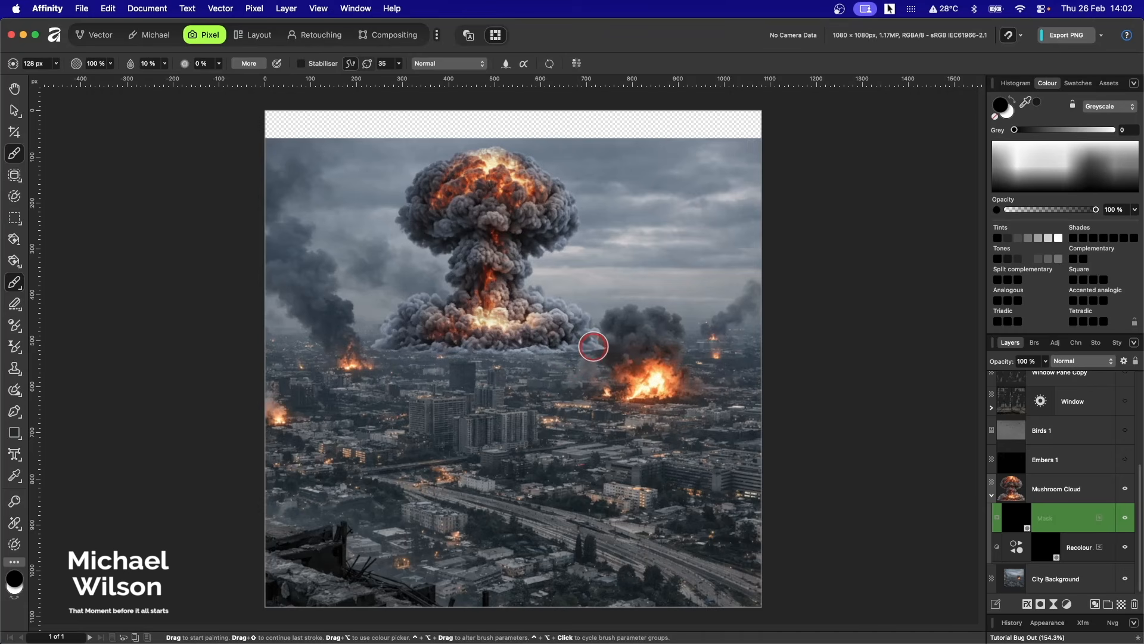
mouse_move(570, 363)
mouse_down()
mouse_move(555, 359)
mouse_move(606, 342)
mouse_move(536, 337)
mouse_move(546, 342)
mouse_move(505, 353)
mouse_move(384, 346)
mouse_move(413, 342)
mouse_move(441, 313)
mouse_move(427, 322)
mouse_move(429, 311)
mouse_move(445, 327)
mouse_move(442, 316)
mouse_up()
mouse_move(589, 321)
mouse_down()
mouse_move(563, 321)
mouse_move(566, 300)
mouse_move(561, 326)
mouse_move(555, 302)
mouse_move(555, 320)
mouse_move(543, 307)
mouse_move(540, 322)
mouse_move(527, 317)
mouse_move(537, 301)
mouse_move(445, 325)
mouse_move(412, 311)
mouse_move(561, 326)
mouse_up()
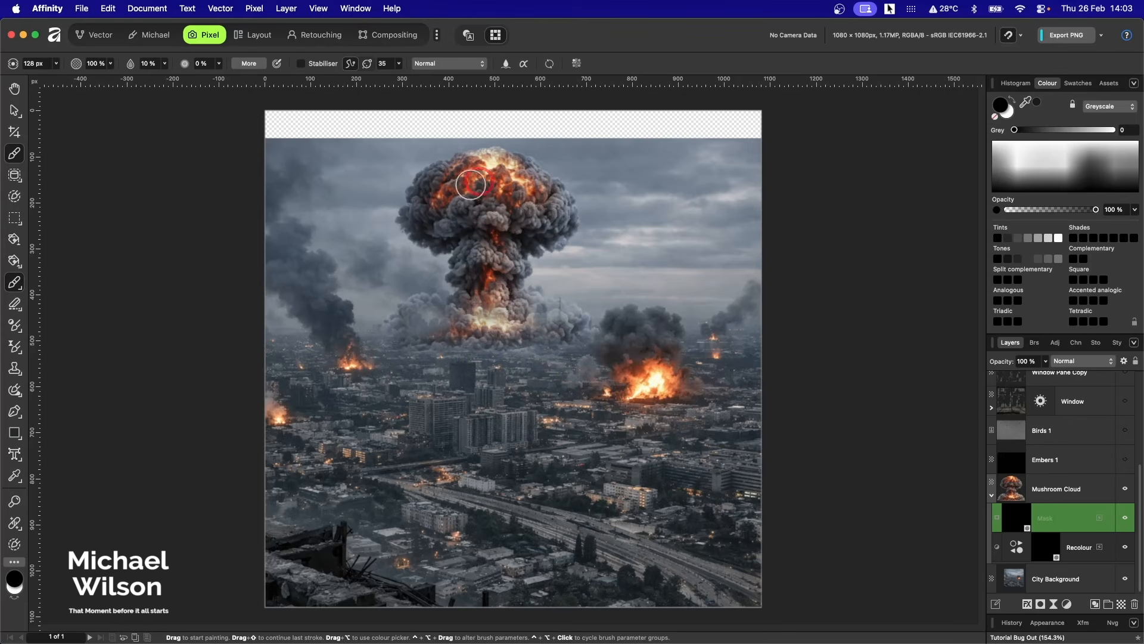
click(992, 497)
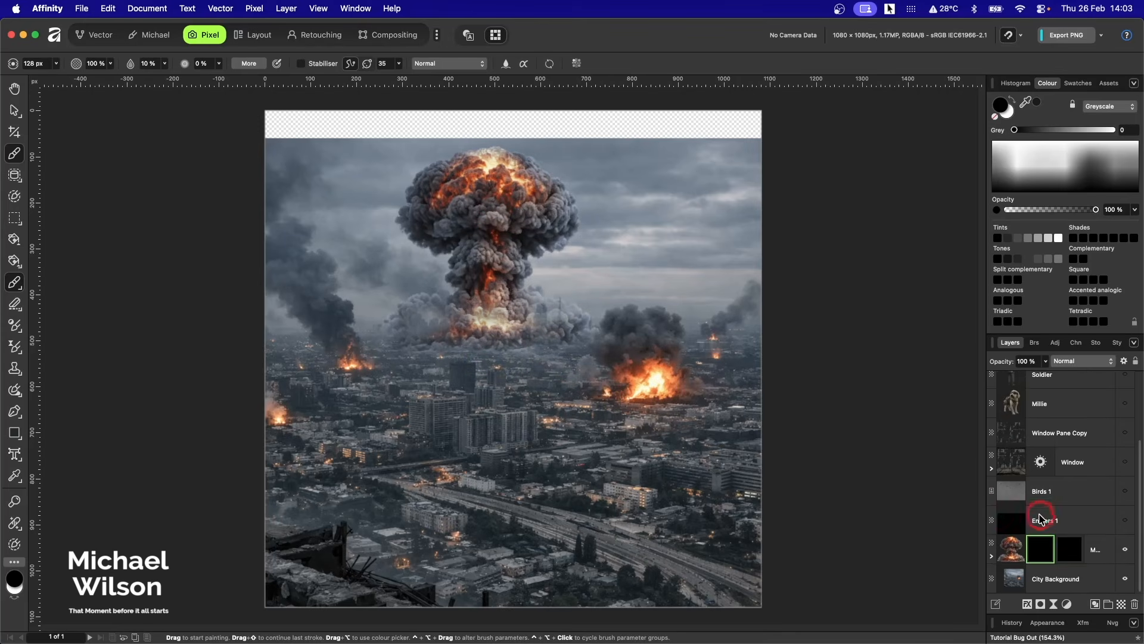
Show the Window layer and the Window Pane Copy layer
click(1085, 468)
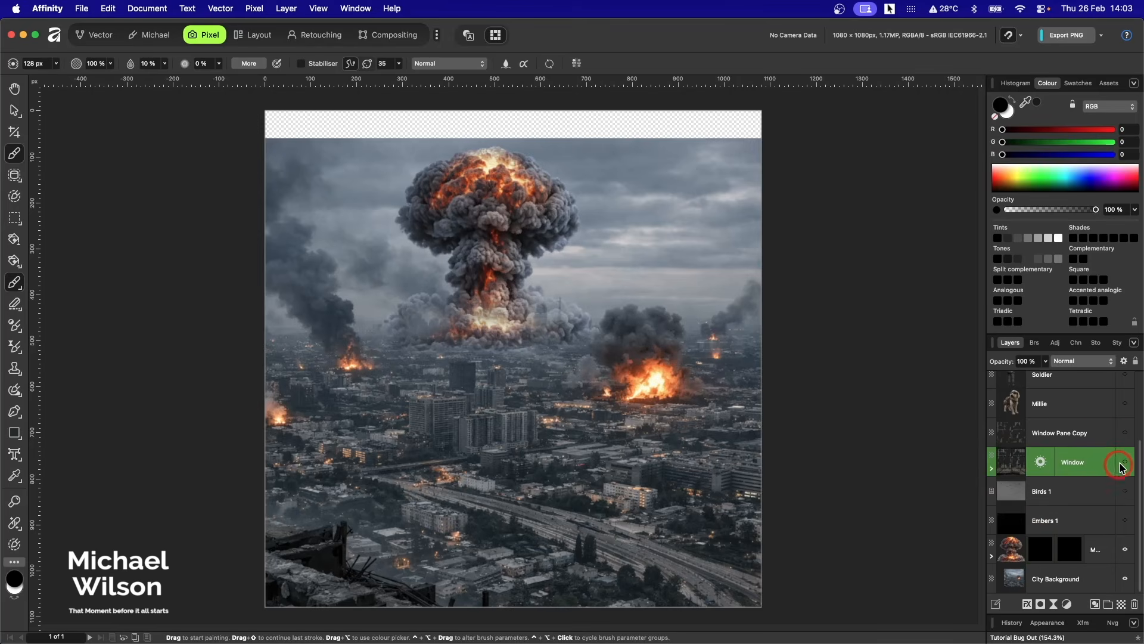
click(1125, 463)
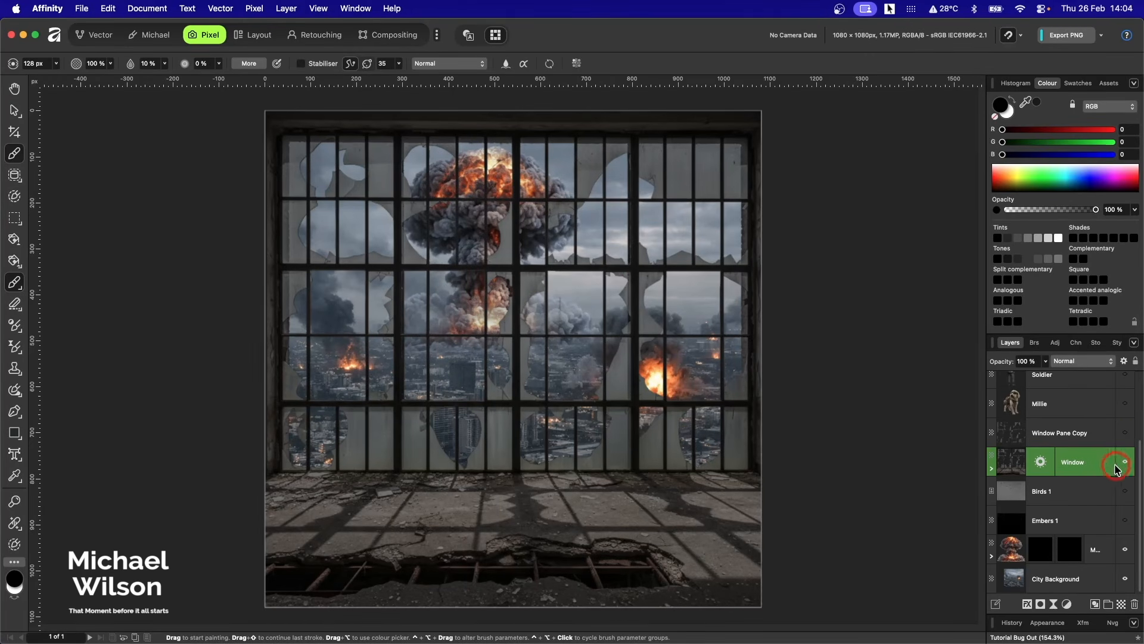
click(1125, 433)
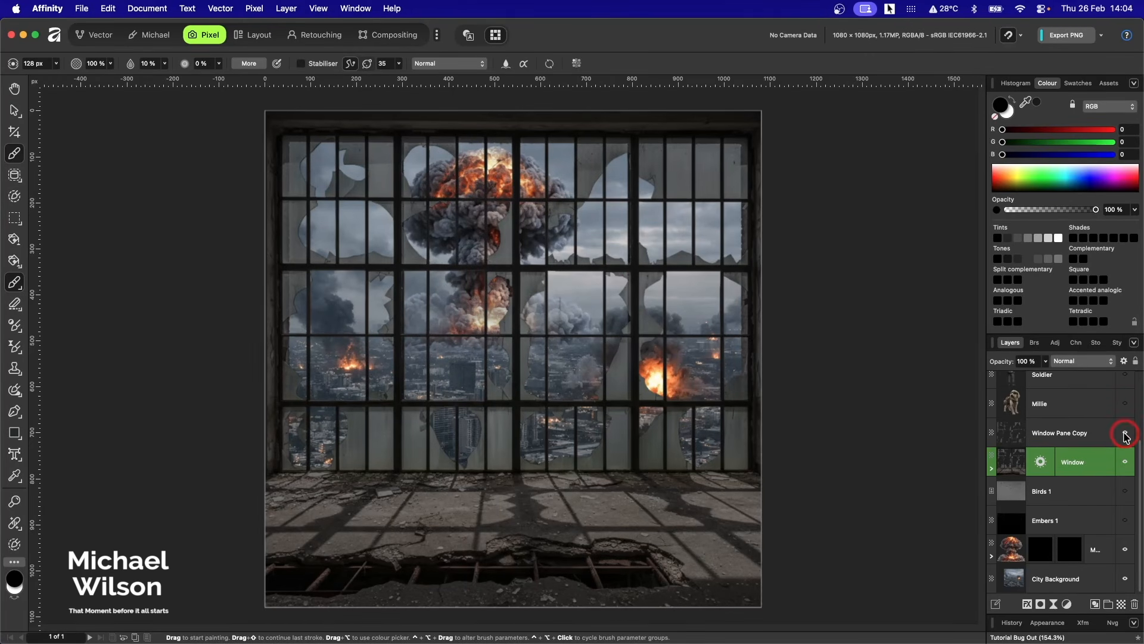
Load the Window Pane Copy layer as a selection, examine the glass shapes with the Window layer hidden, then deselect and show the window again
click(1084, 435)
click(255, 8)
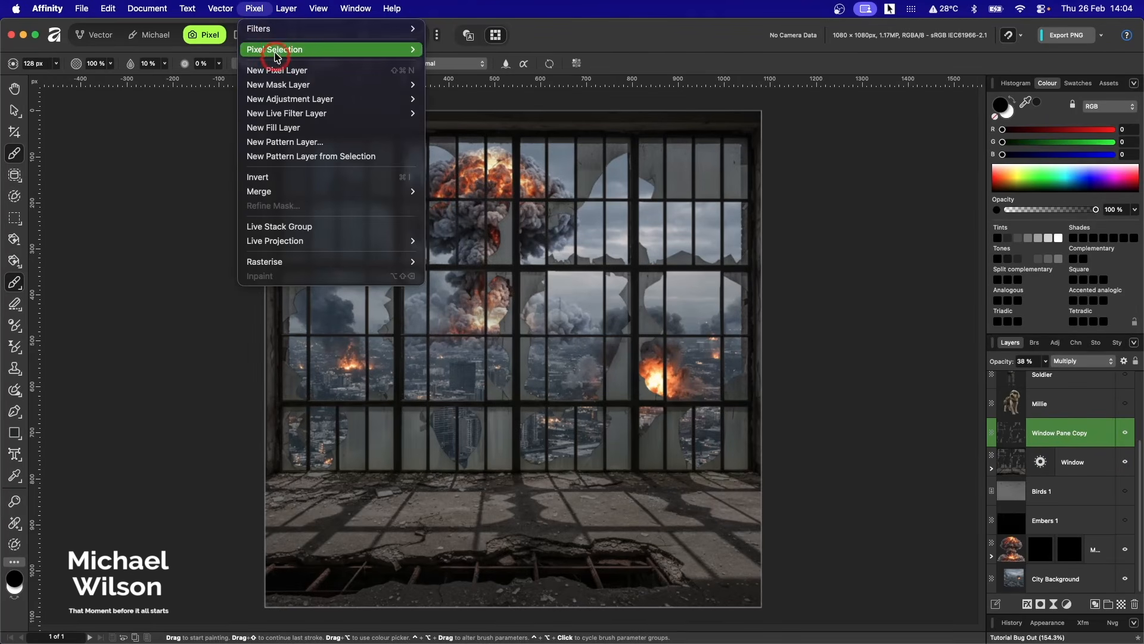
mouse_move(276, 54)
click(459, 113)
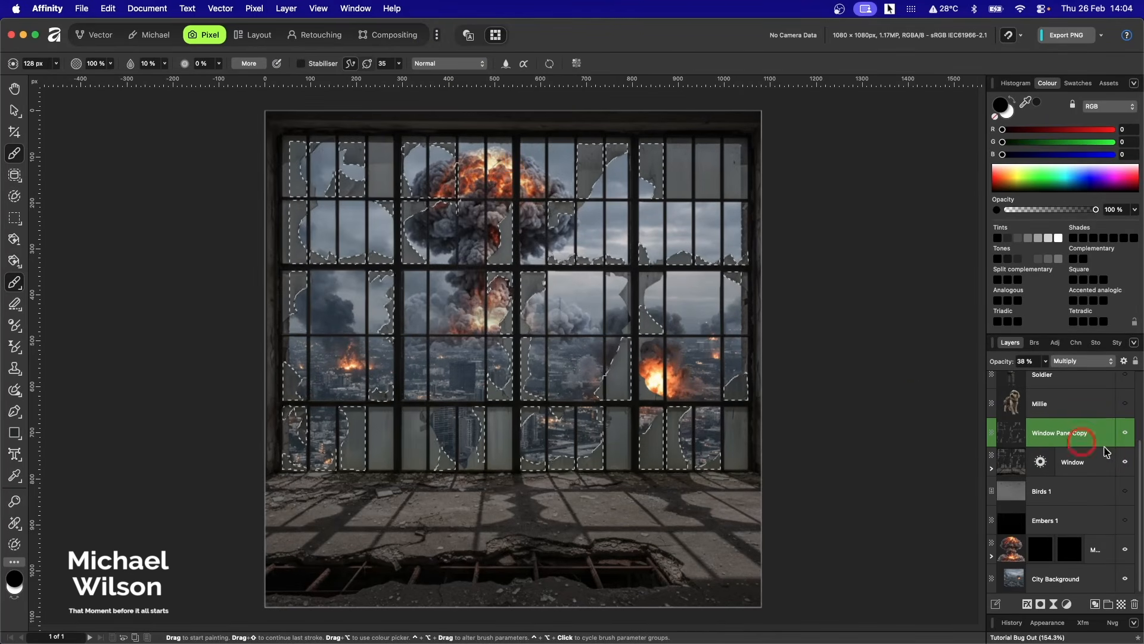
click(1126, 463)
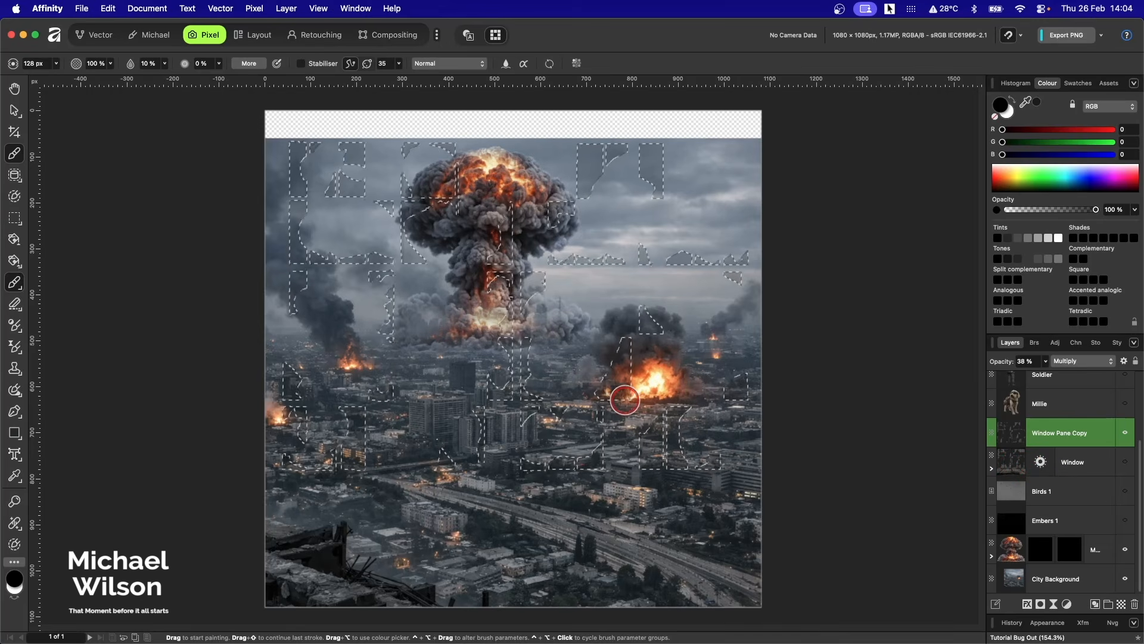
key(super+d)
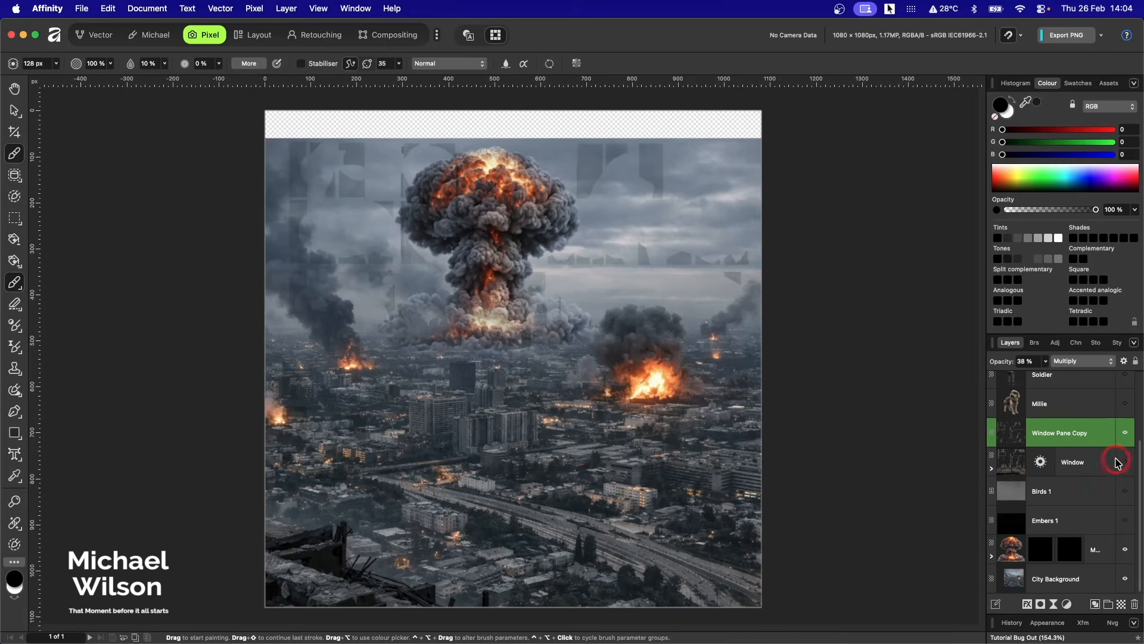
click(1126, 463)
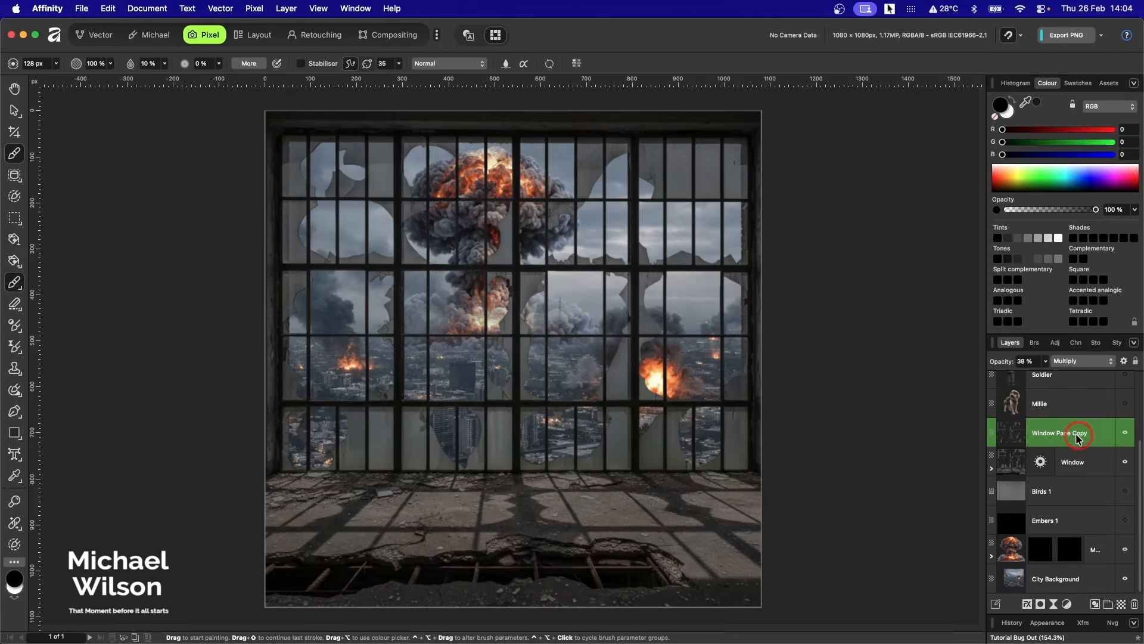
Apply an orange outside outline effect with a 0.4 px radius to the Window Pane Copy layer
drag(1012, 441, 1031, 575)
click(1026, 606)
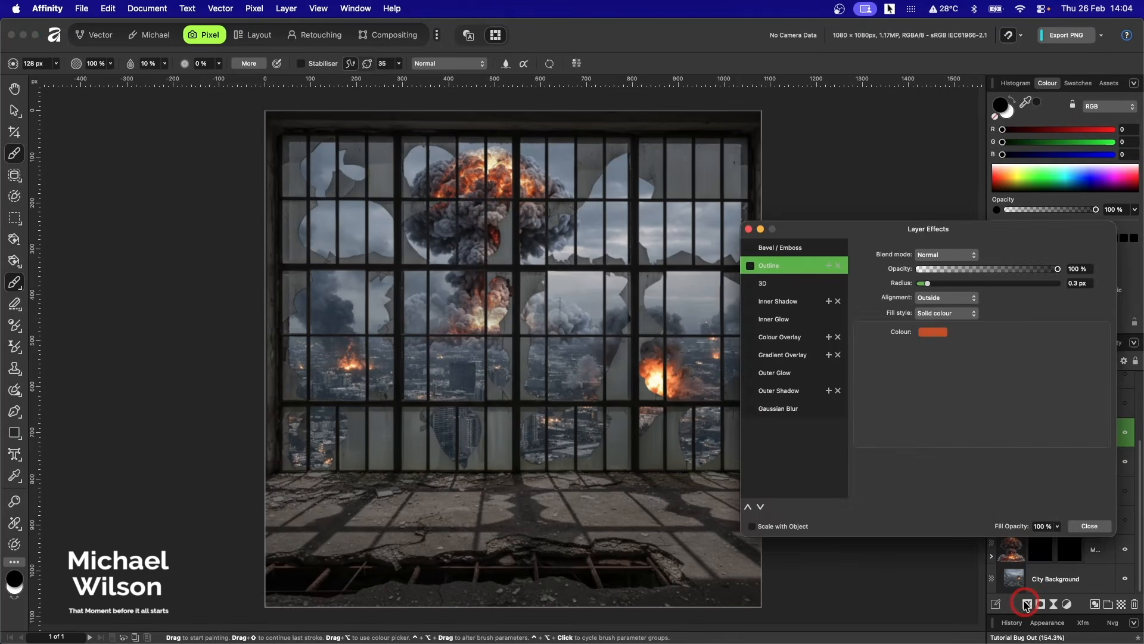
click(751, 266)
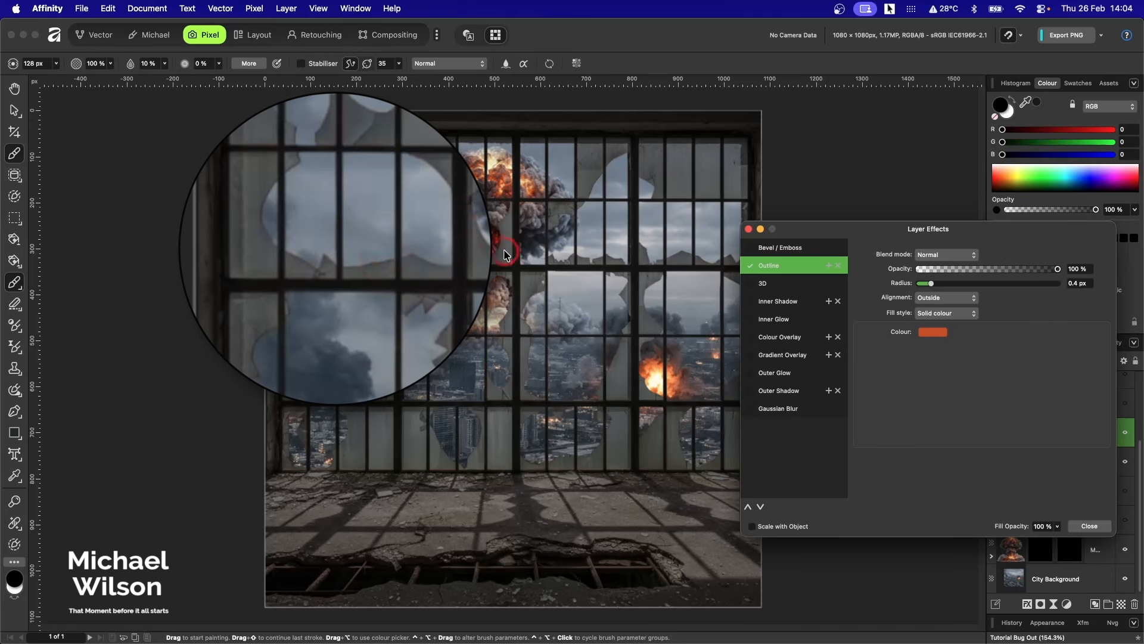
click(749, 229)
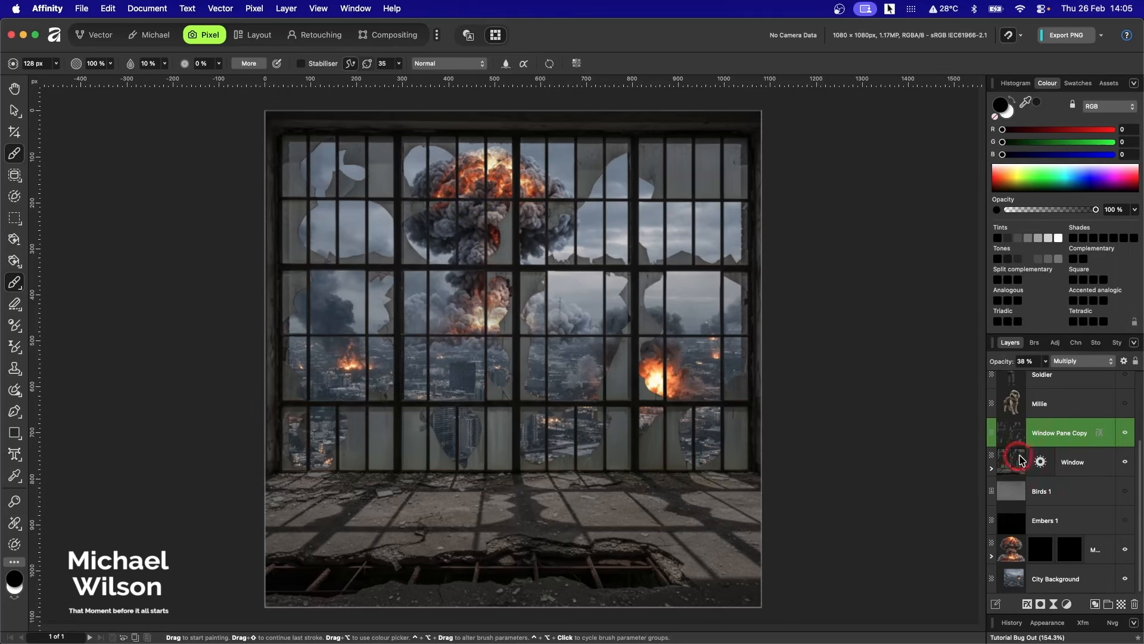
Add a Lens Filter adjustment nested inside the Window Pane Copy layer and set its optical density to 95%
click(1068, 605)
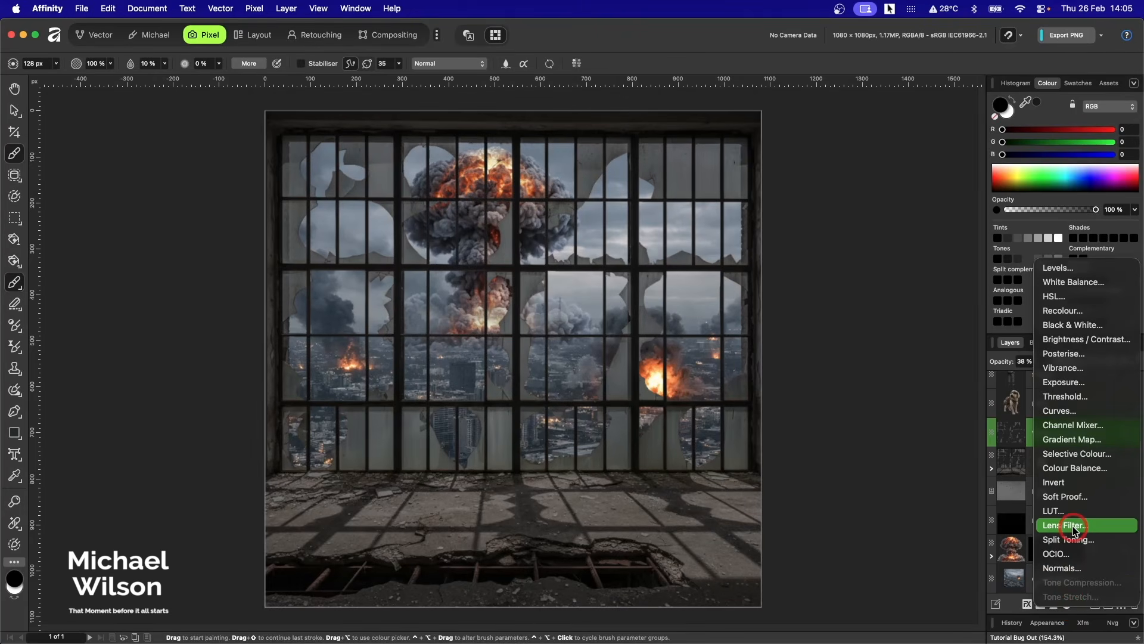
click(1067, 525)
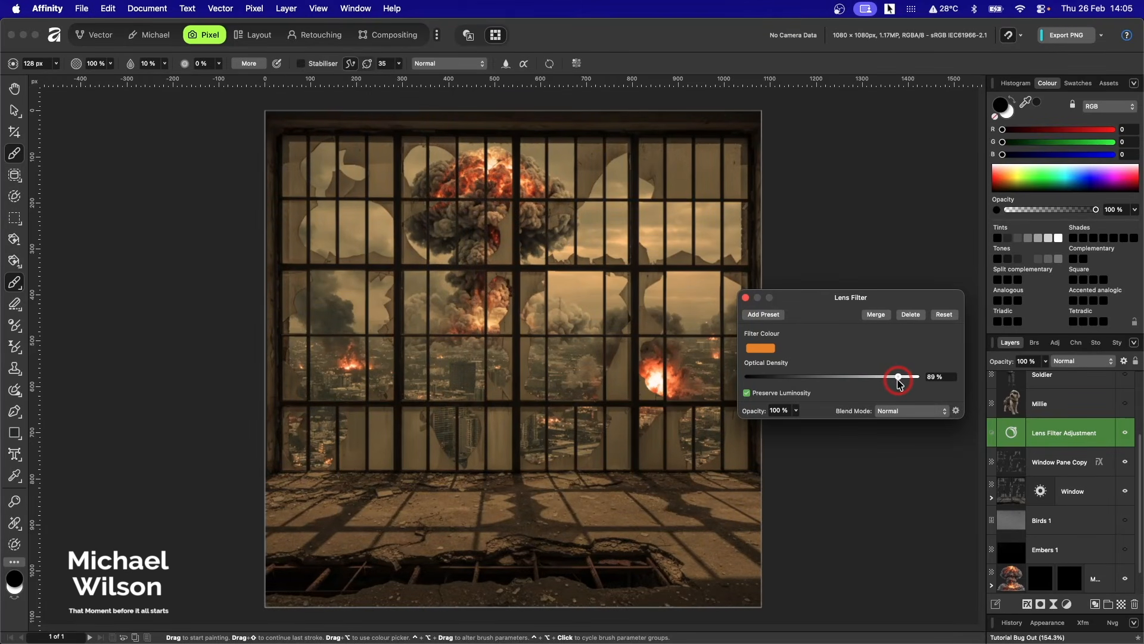
drag(1025, 438, 1040, 456)
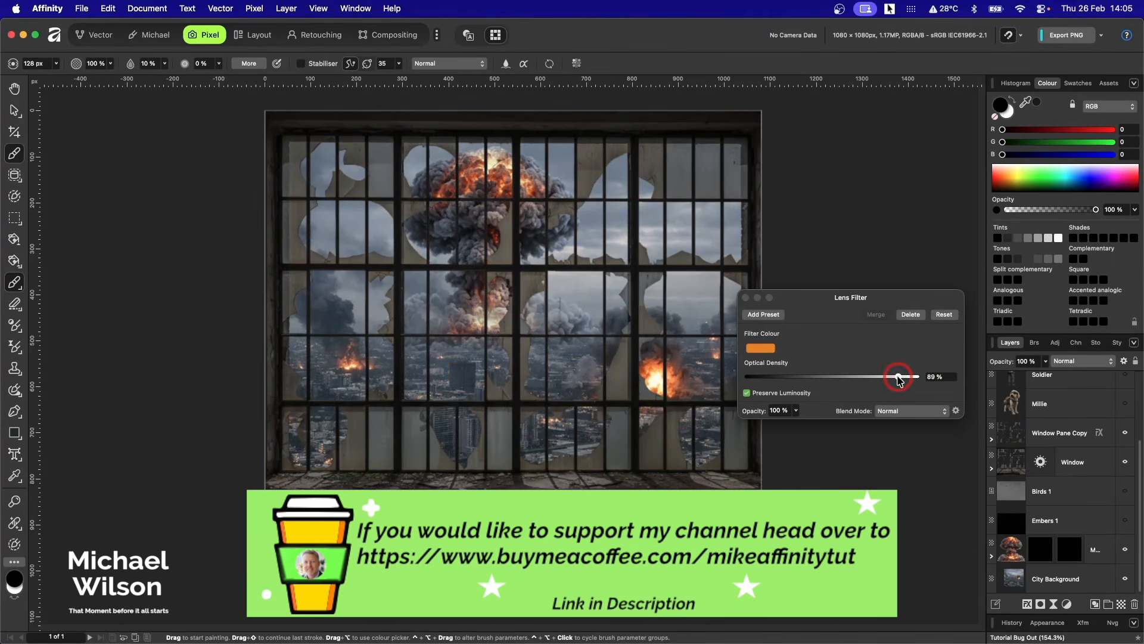
drag(898, 377, 907, 376)
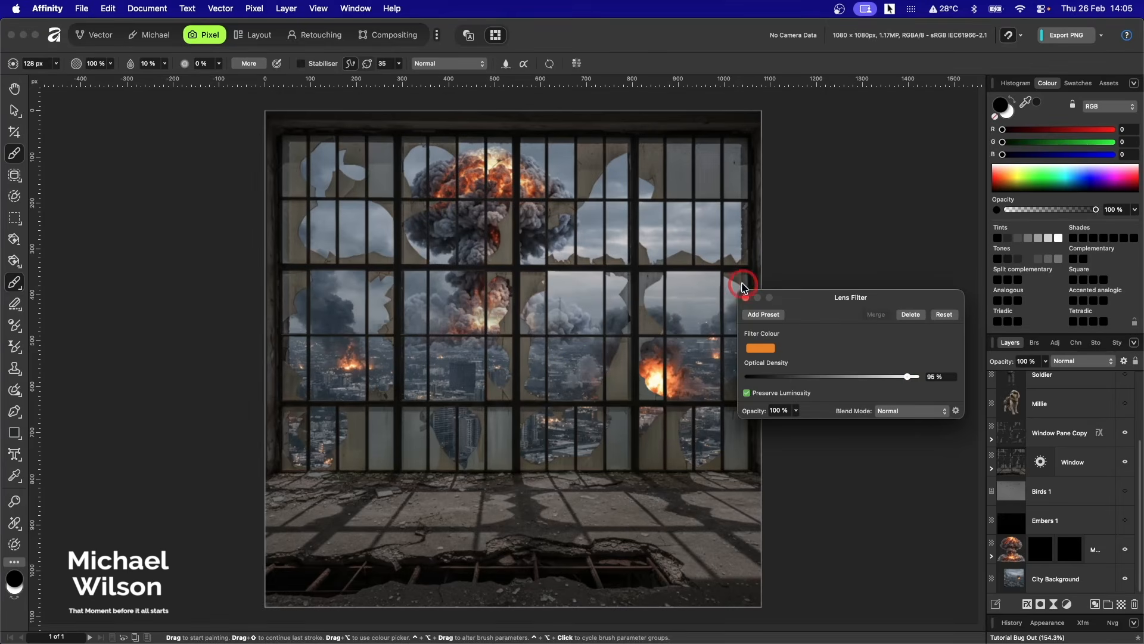
click(745, 298)
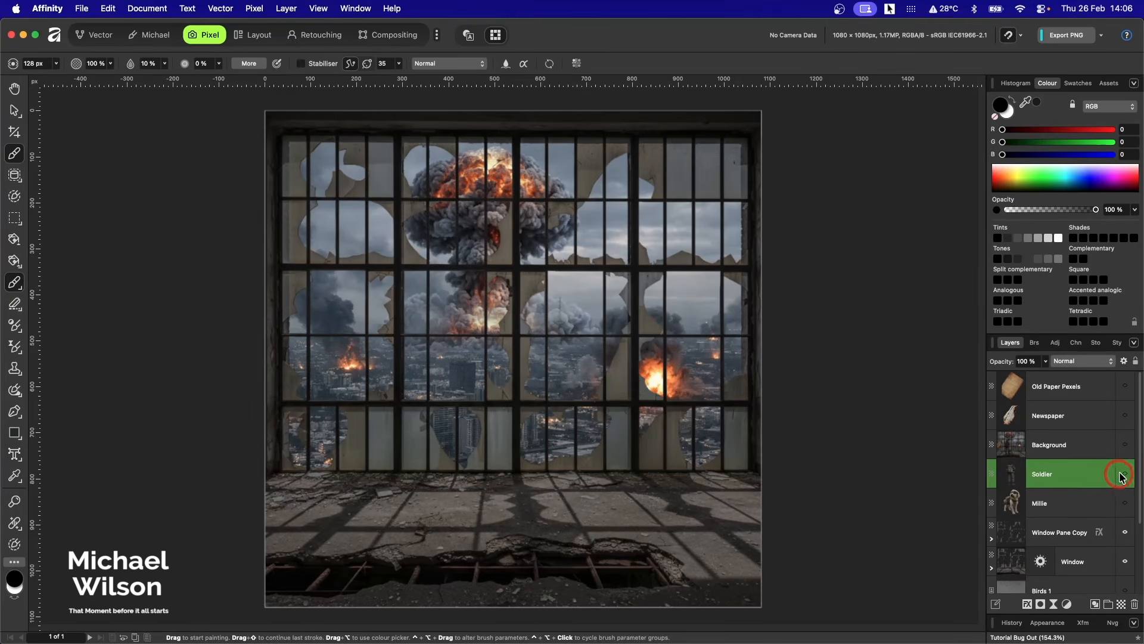
Show the Soldier layer and darken it with a nested Exposure adjustment of about -2.3
click(1125, 475)
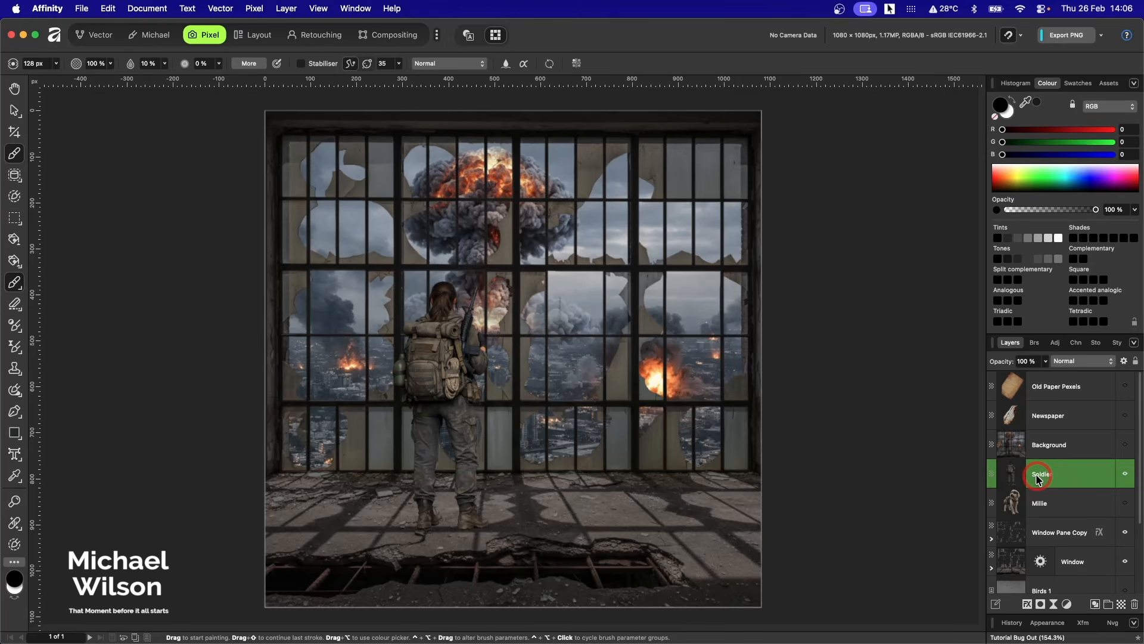
click(1067, 605)
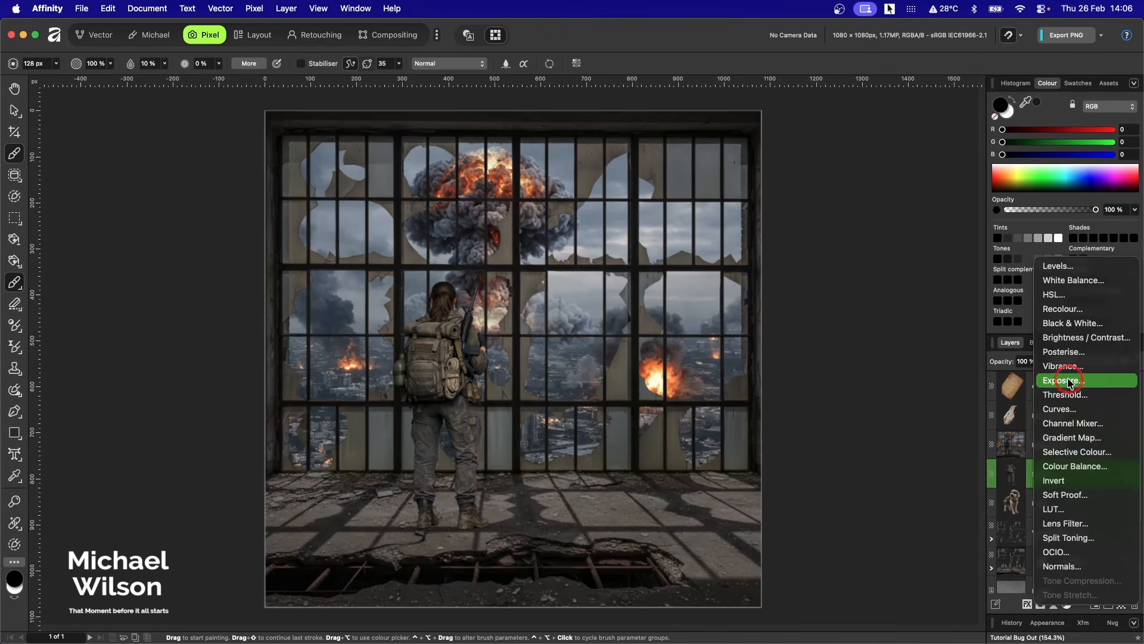
click(1058, 463)
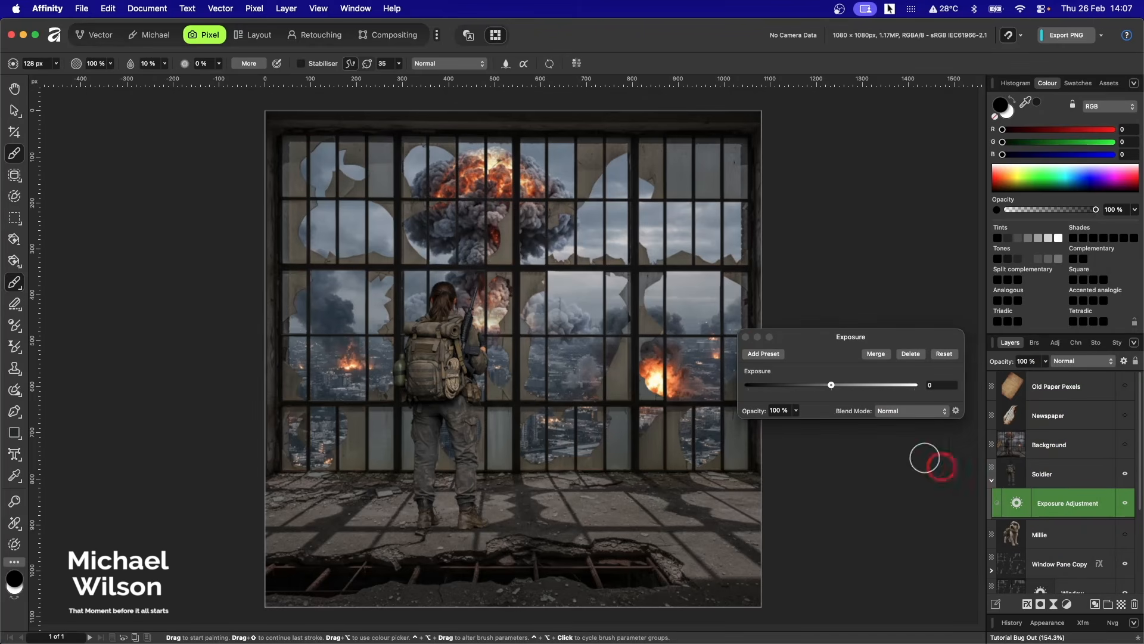
drag(843, 396, 826, 387)
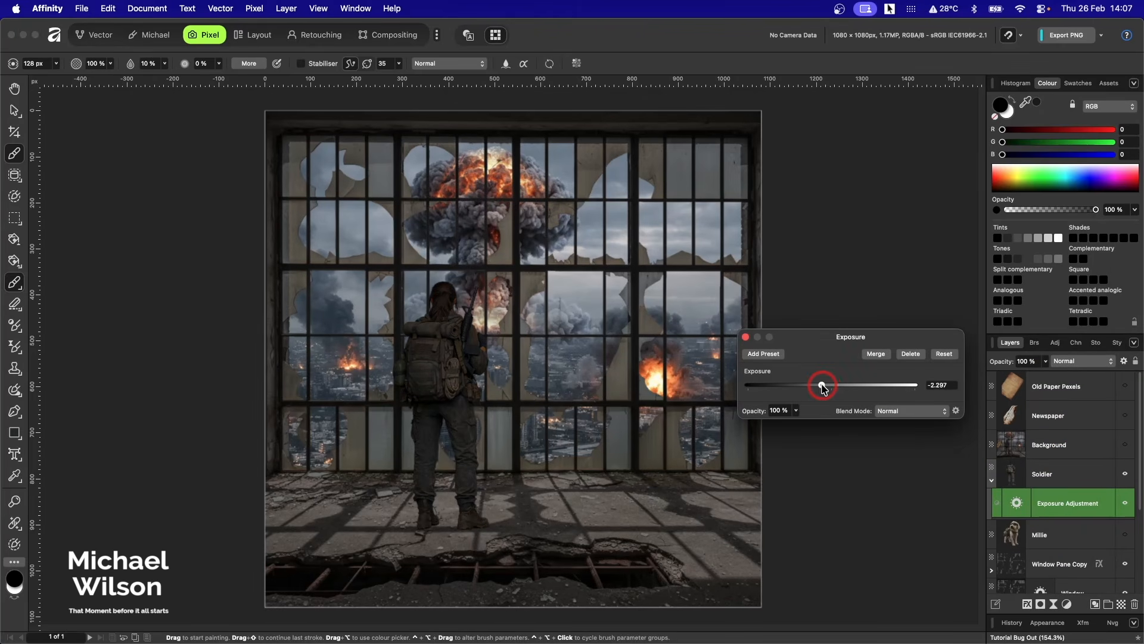
click(745, 337)
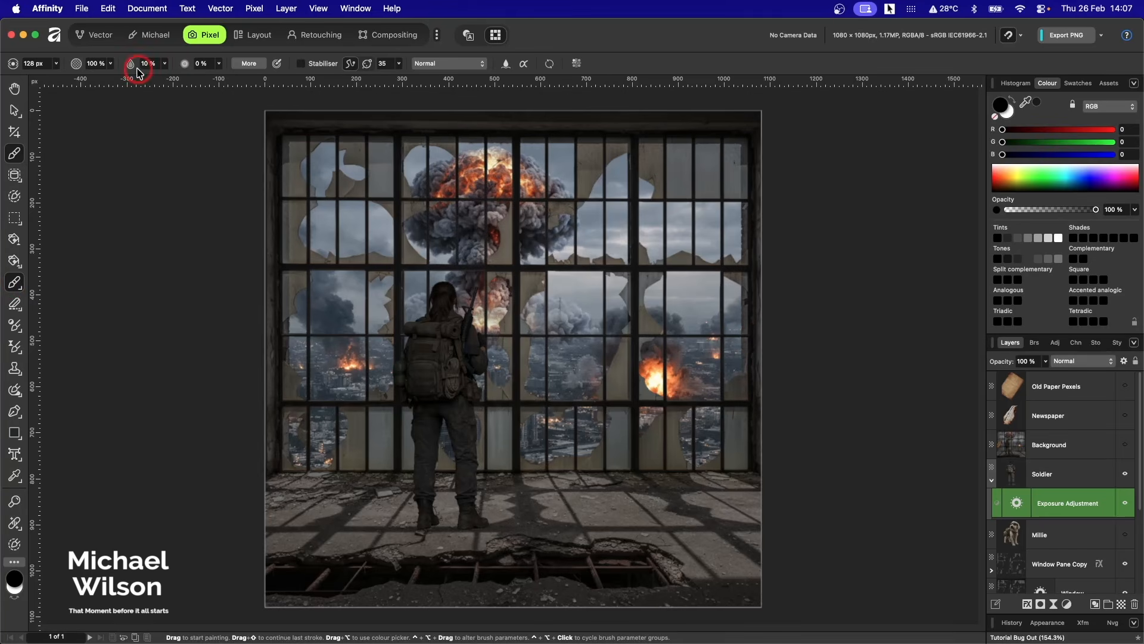
Paint black on the soldier's Exposure adjustment along the body and backpack edges to bring back the light there
mouse_move(481, 334)
mouse_down()
mouse_move(456, 306)
mouse_move(456, 283)
mouse_move(485, 349)
mouse_move(453, 348)
mouse_move(408, 308)
mouse_move(400, 380)
mouse_move(451, 431)
mouse_move(456, 475)
mouse_move(488, 356)
mouse_move(463, 312)
mouse_move(429, 316)
mouse_move(431, 288)
mouse_move(453, 298)
mouse_move(437, 298)
mouse_move(436, 454)
mouse_move(403, 401)
mouse_move(409, 327)
mouse_up()
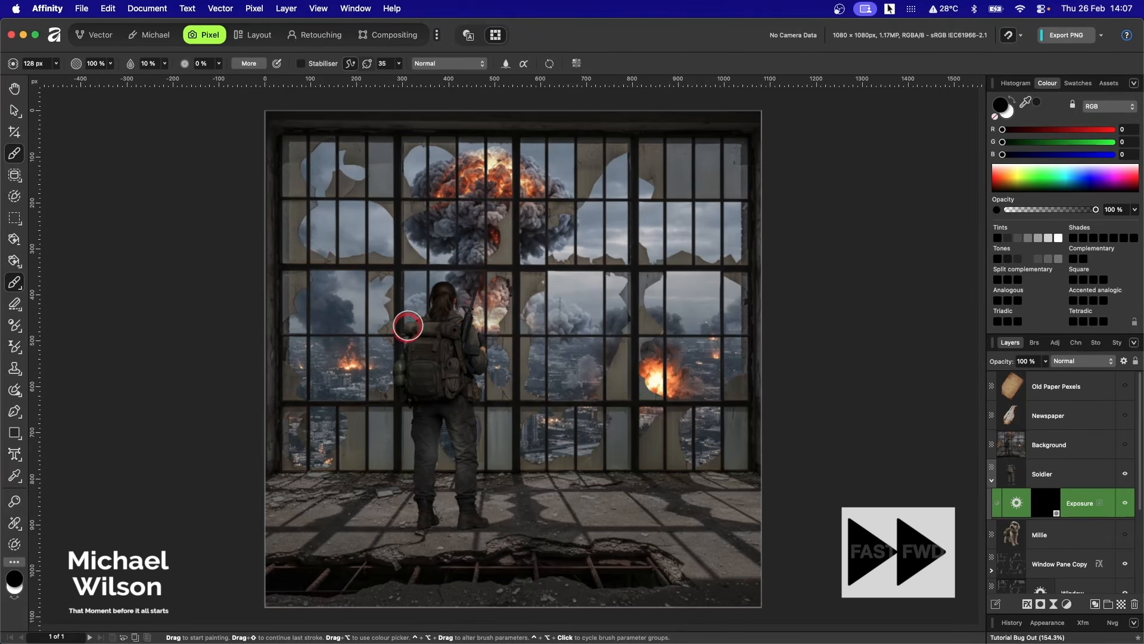
click(993, 482)
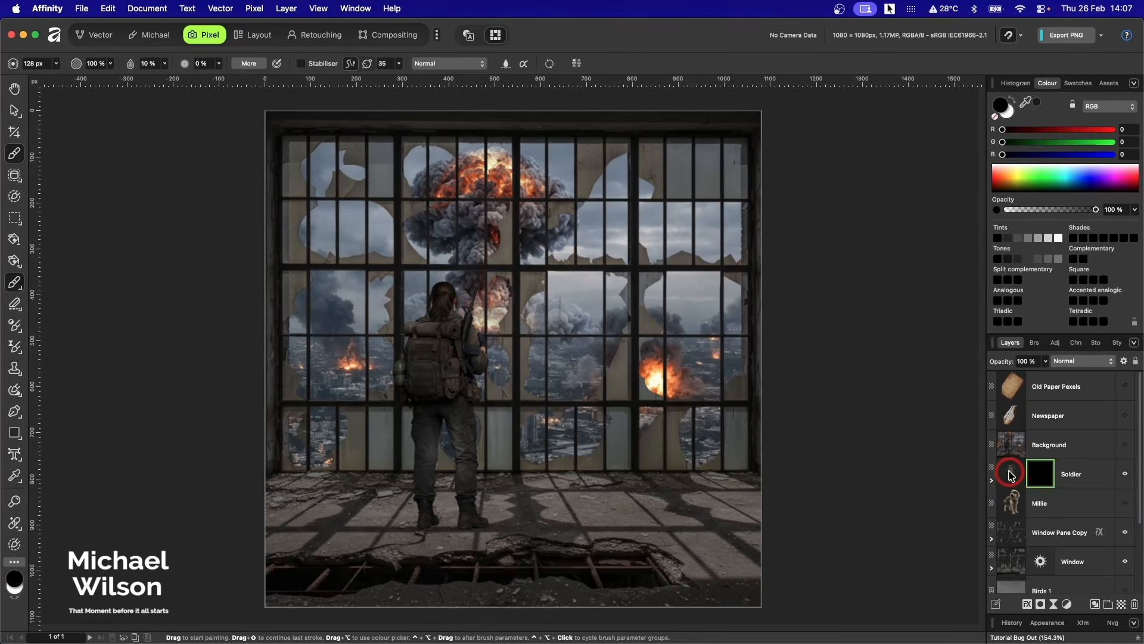
Add an orange Recolour adjustment to the Soldier layer, mask it out, and paint the glow in white along the soldier's edges
click(1009, 474)
click(1068, 604)
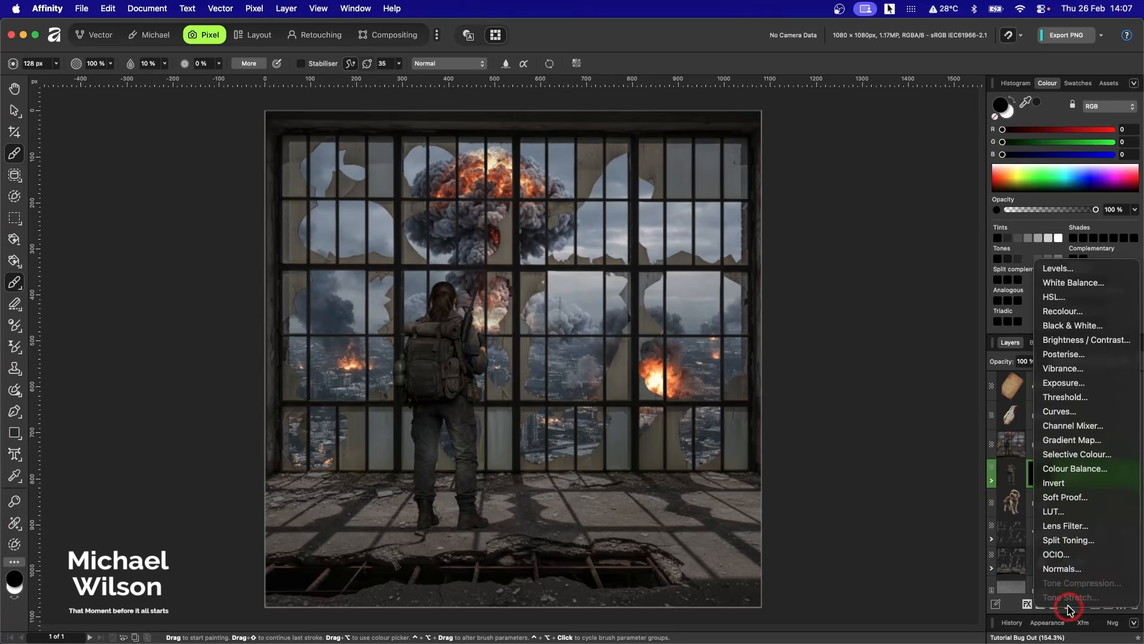
click(1062, 311)
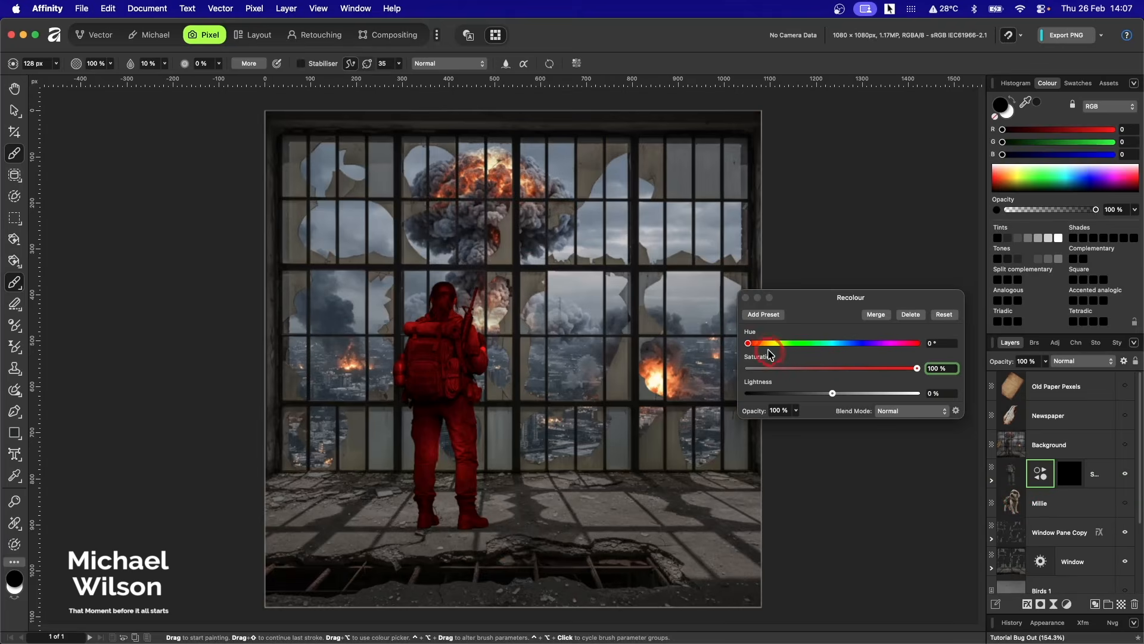
drag(748, 343, 761, 344)
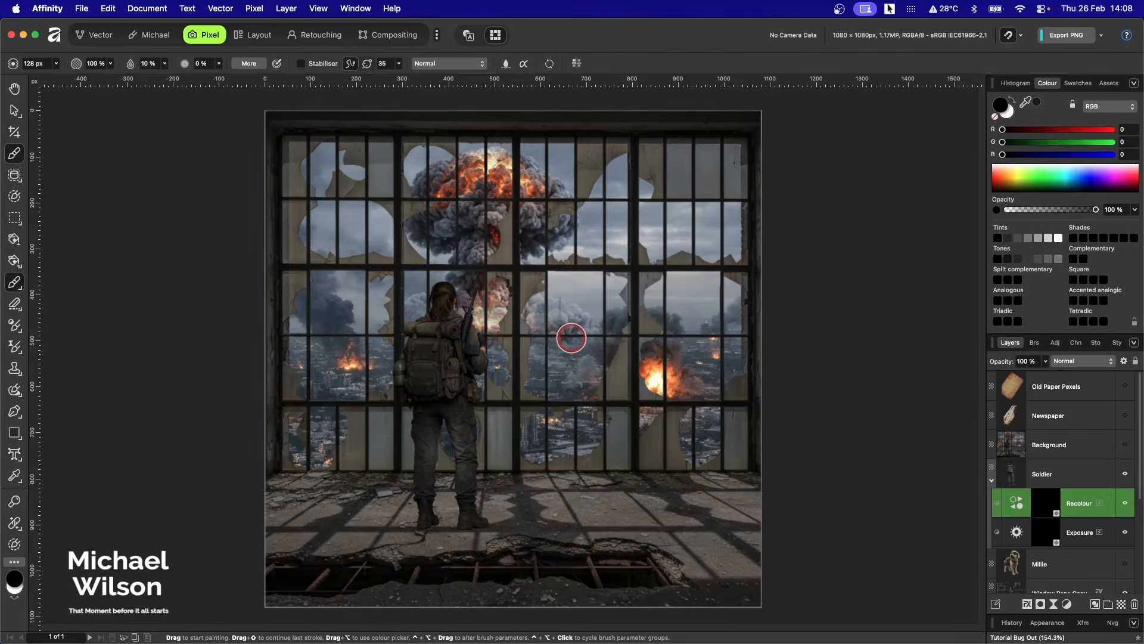
key(x)
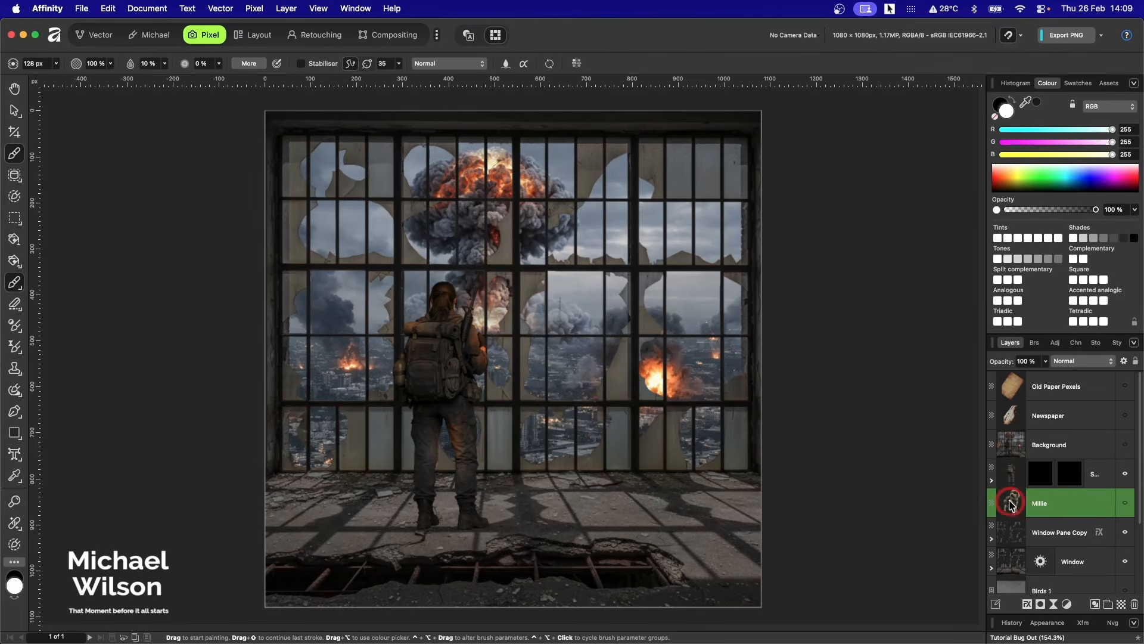
Show the Millie layer, darken the dog with a nested Exposure adjustment, and paint black on it to restore the lit areas
click(1126, 504)
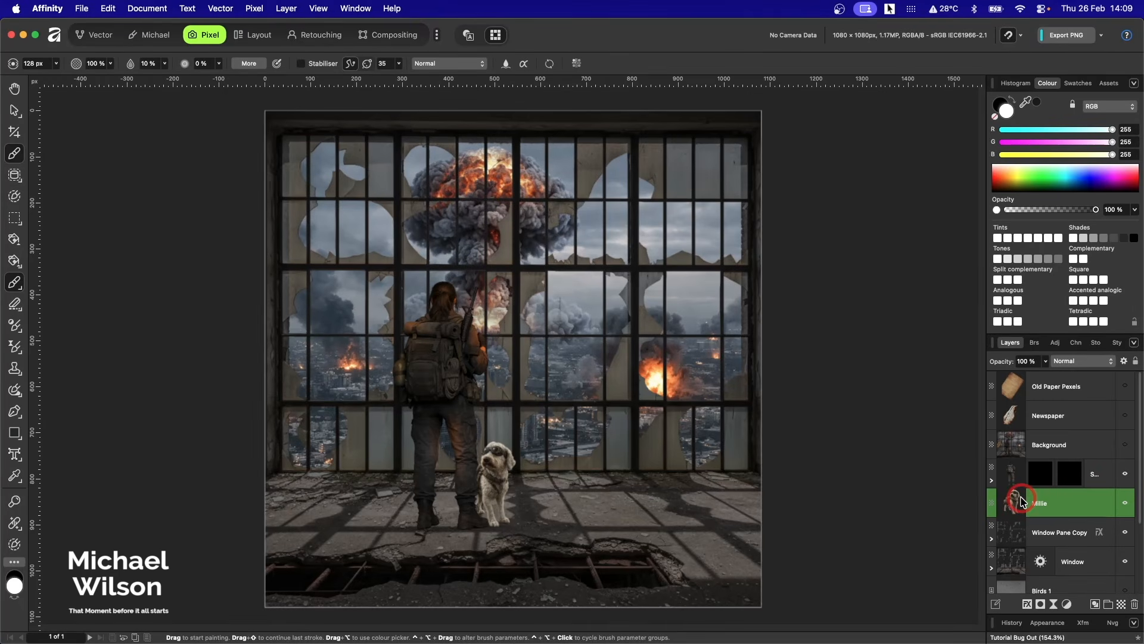
click(1066, 604)
click(1080, 381)
drag(831, 386, 818, 387)
click(749, 337)
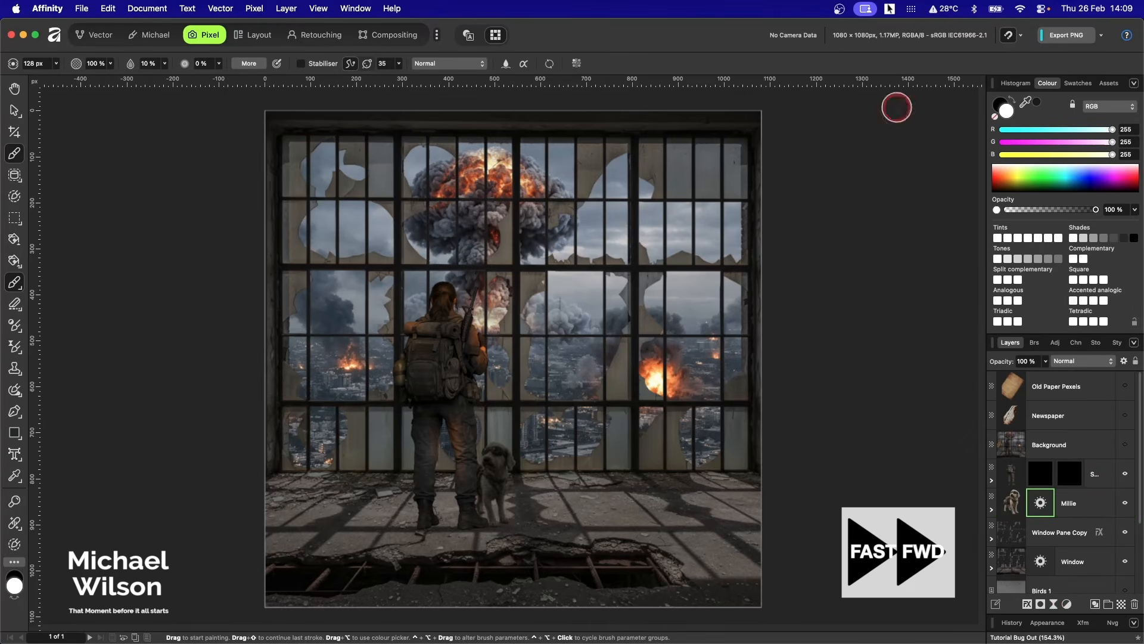
key(x)
Add a Recolour adjustment to the Millie layer and paint its warm orange glow in white along the dog's head and body
click(1066, 603)
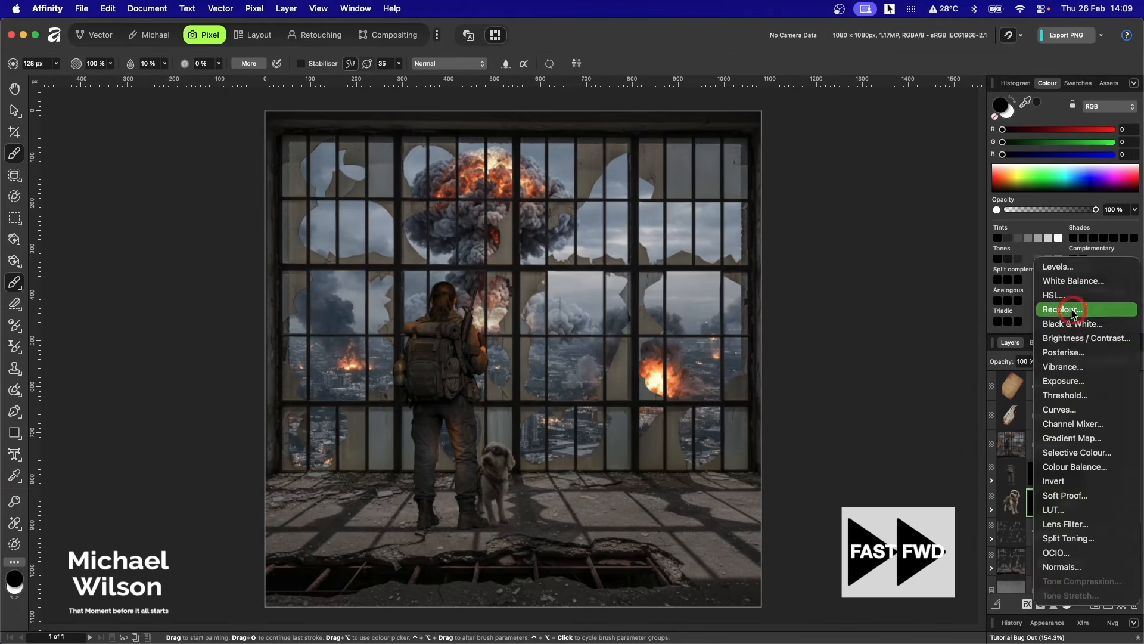
click(1074, 313)
click(755, 300)
key(x)
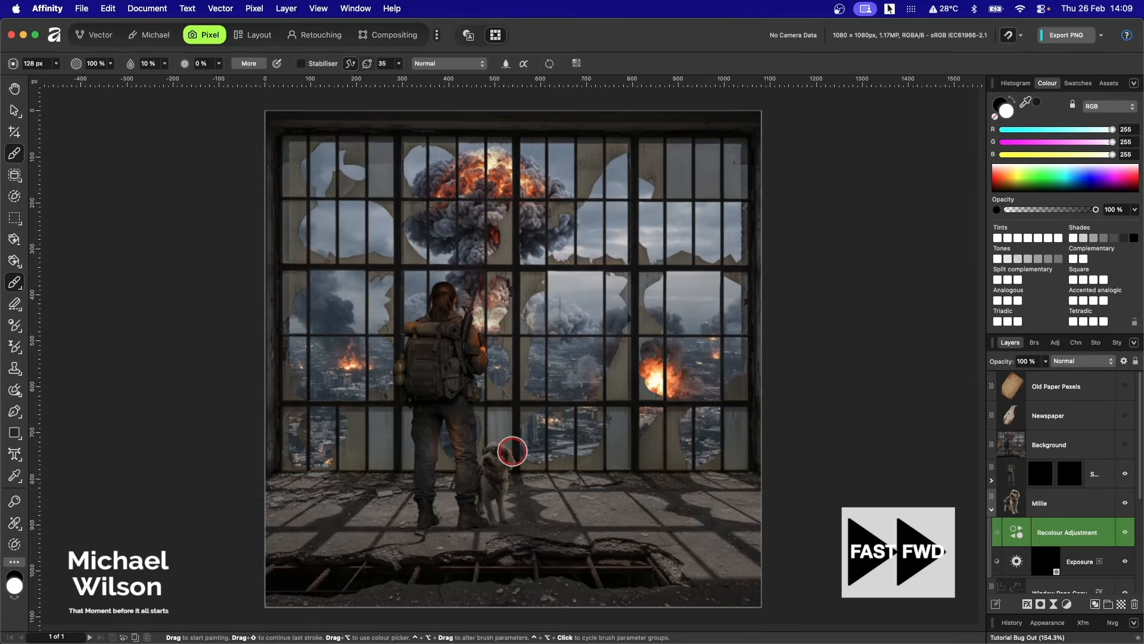
mouse_move(512, 451)
mouse_down()
mouse_move(509, 490)
mouse_move(481, 470)
mouse_move(500, 506)
mouse_up()
click(991, 509)
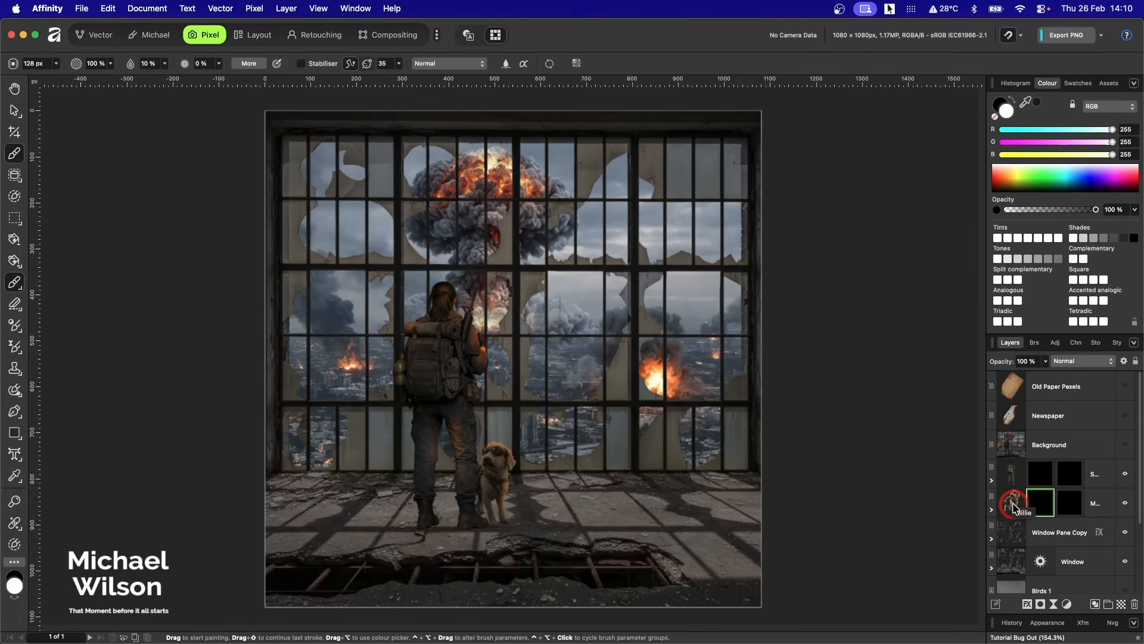
Add a new pixel layer above the Window Pane Copy layer and name it Shadow
click(1039, 536)
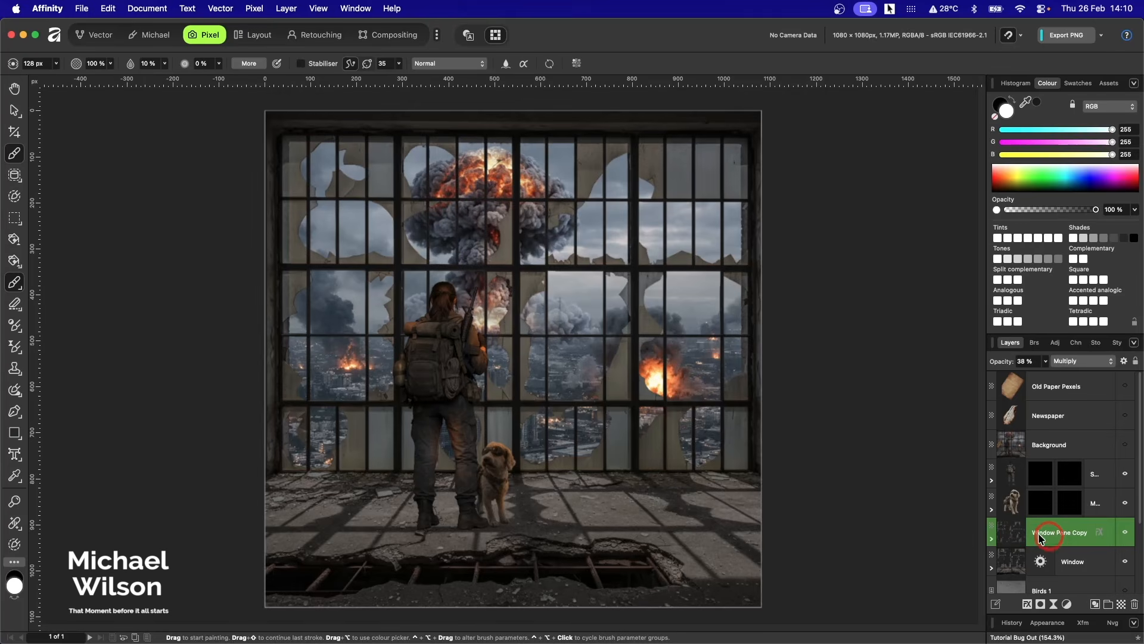
click(1121, 604)
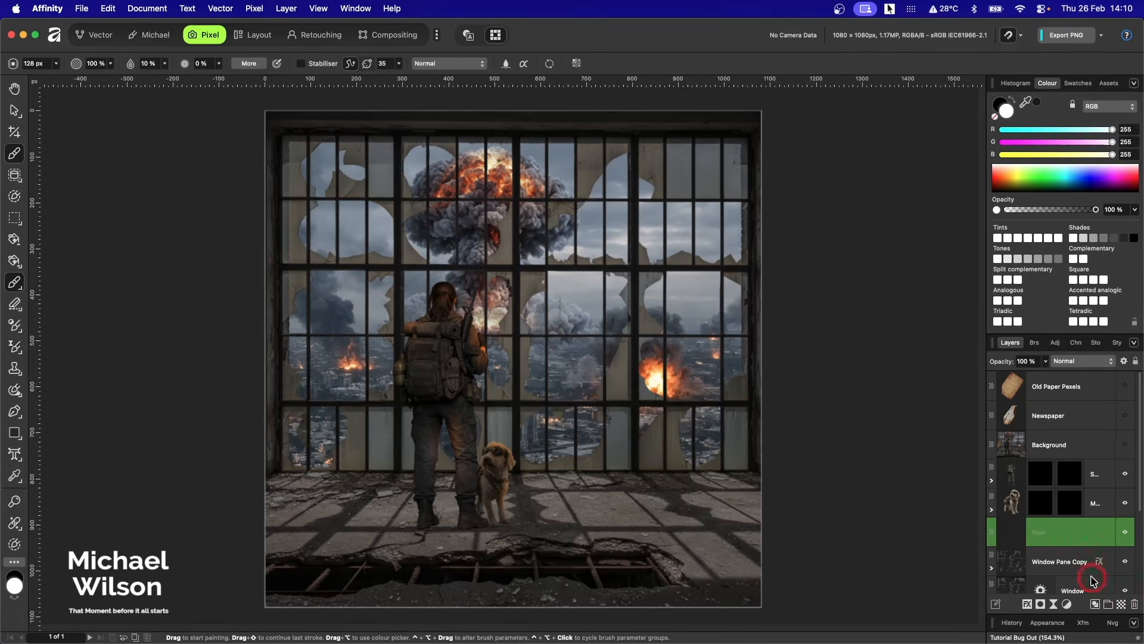
double_click(1036, 533)
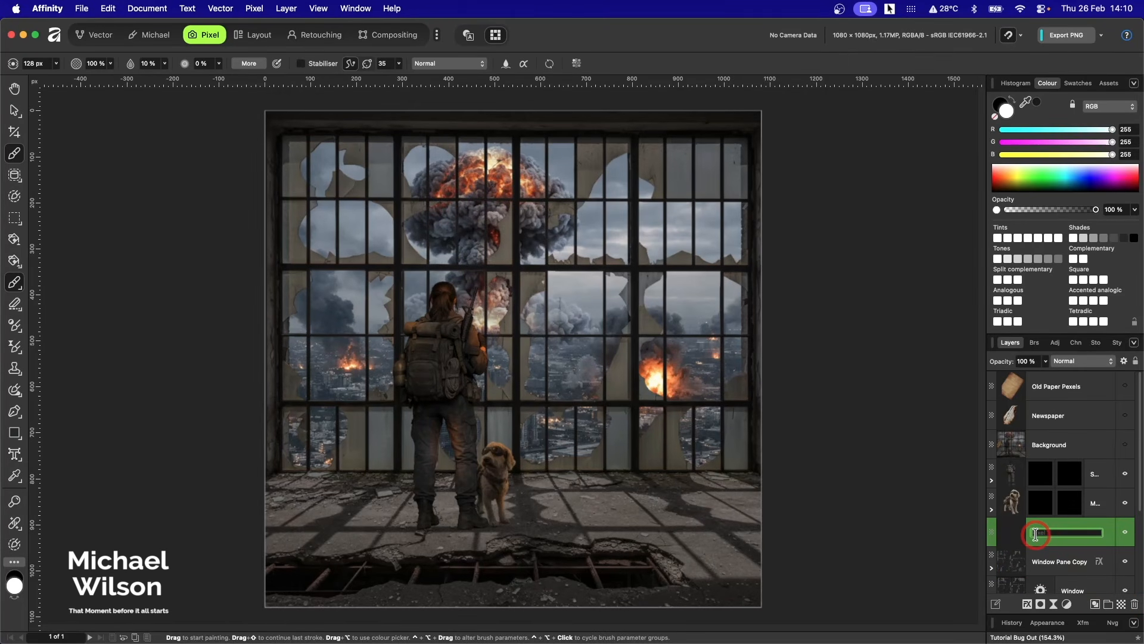
text(Shadow)
key(Return)
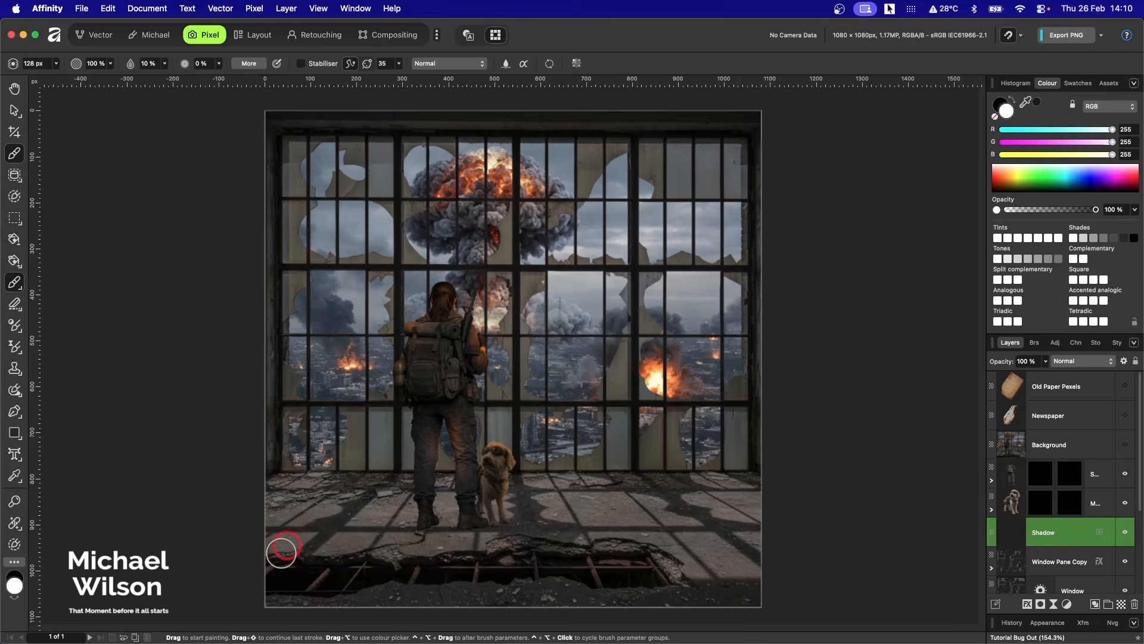
Outline a cast shadow from the soldier's and dog's feet across the floor using the Pen tool without fill, and convert it to a selection
click(14, 412)
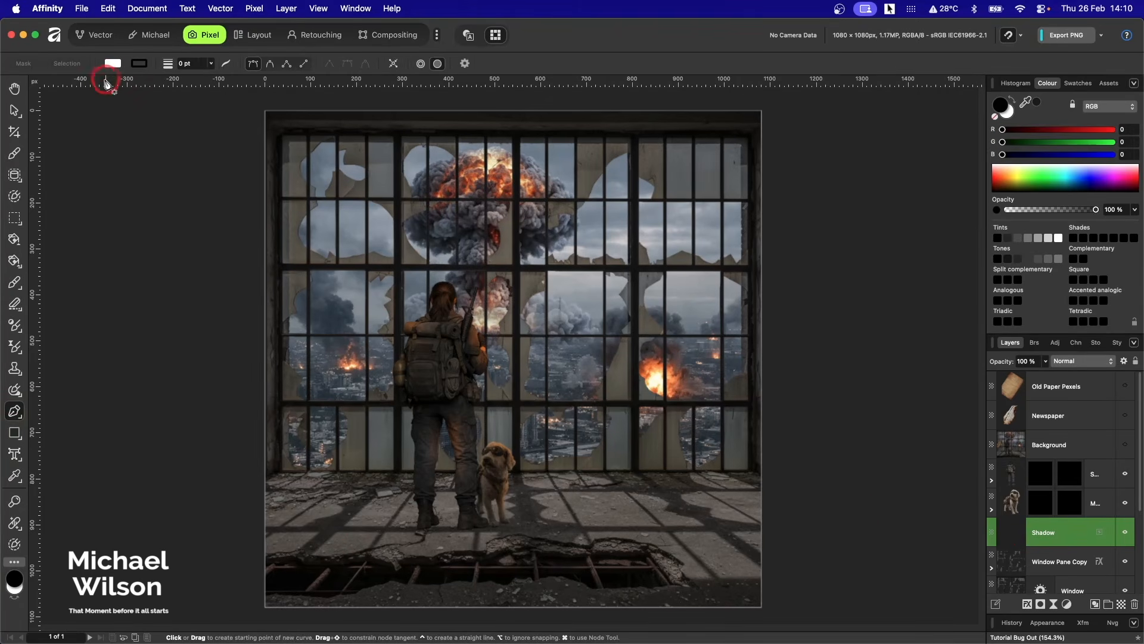
click(111, 63)
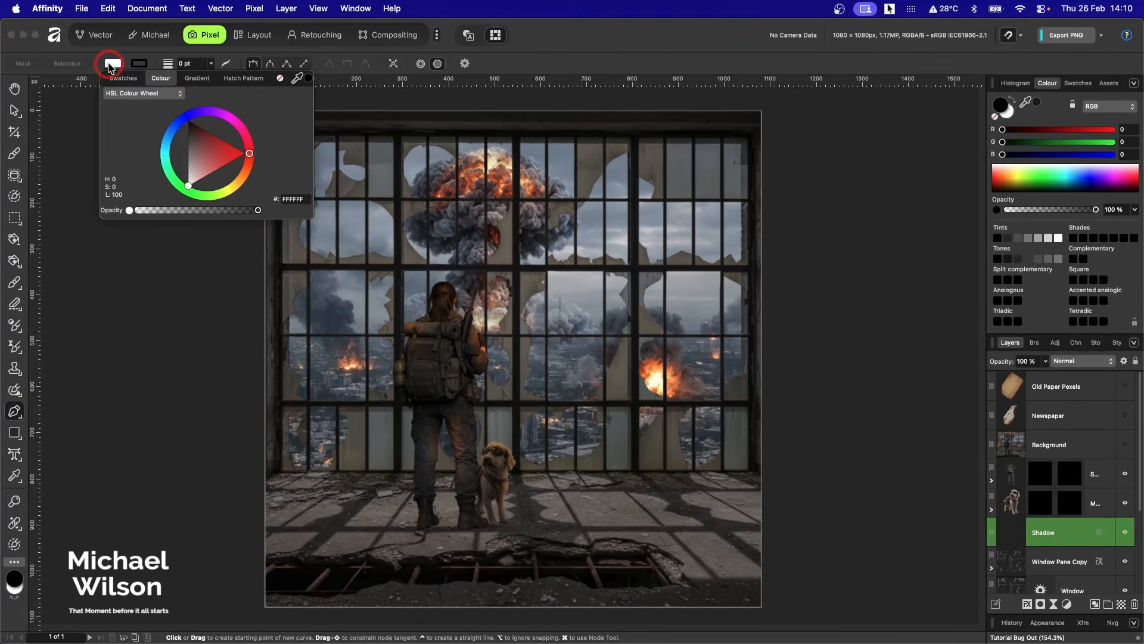
click(281, 80)
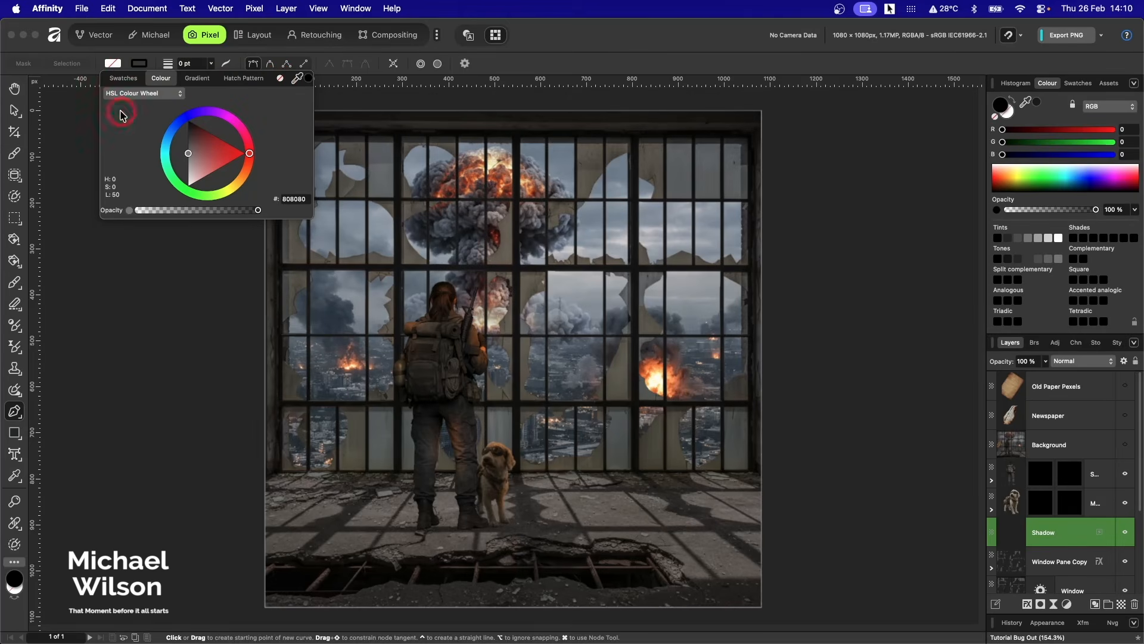
click(419, 515)
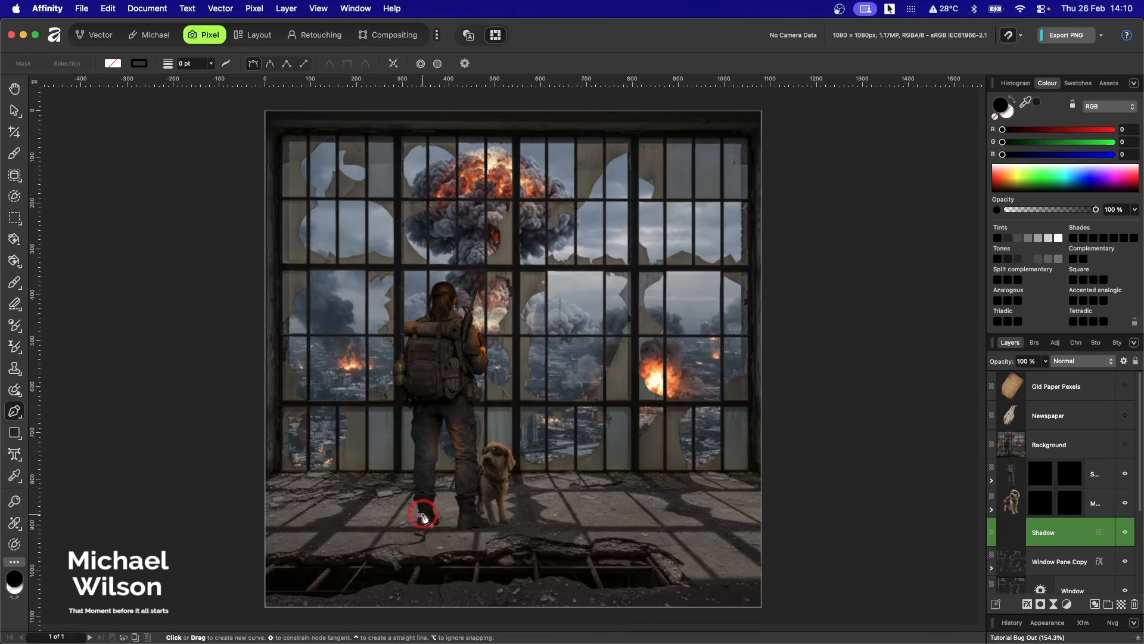
click(435, 512)
click(442, 524)
click(455, 525)
click(471, 515)
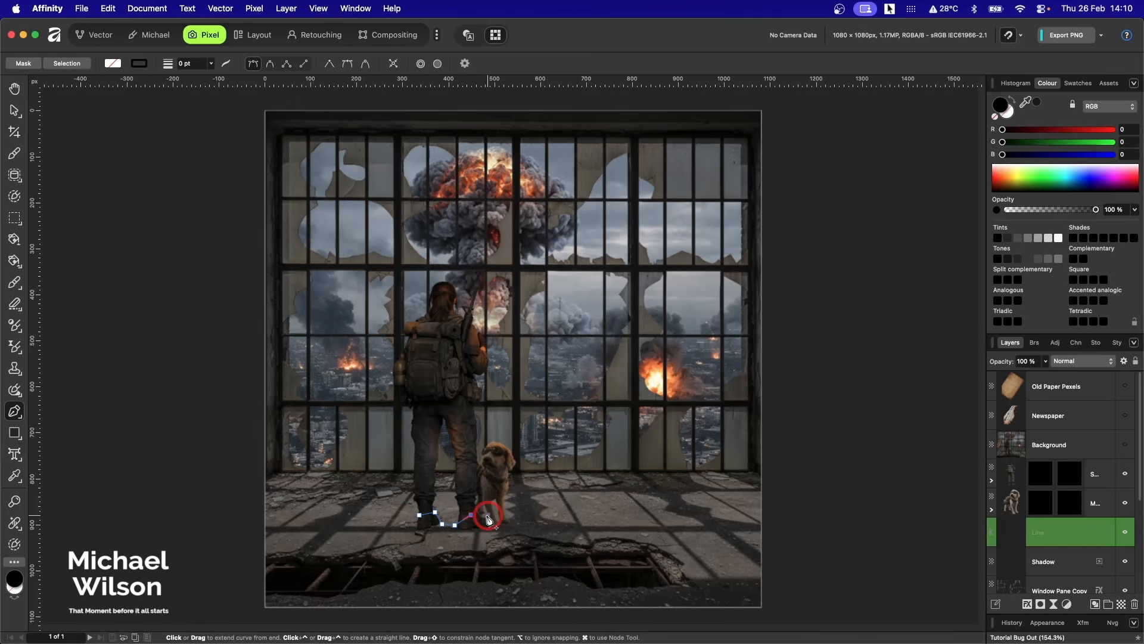
click(487, 515)
click(513, 516)
click(474, 566)
click(387, 571)
click(366, 570)
click(419, 516)
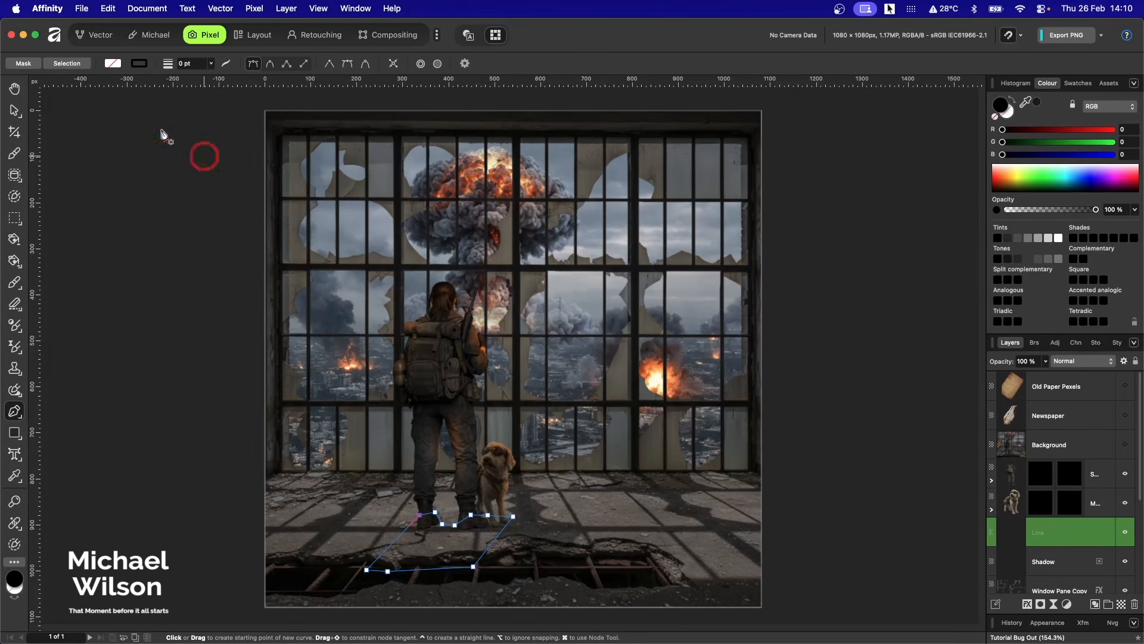
click(68, 63)
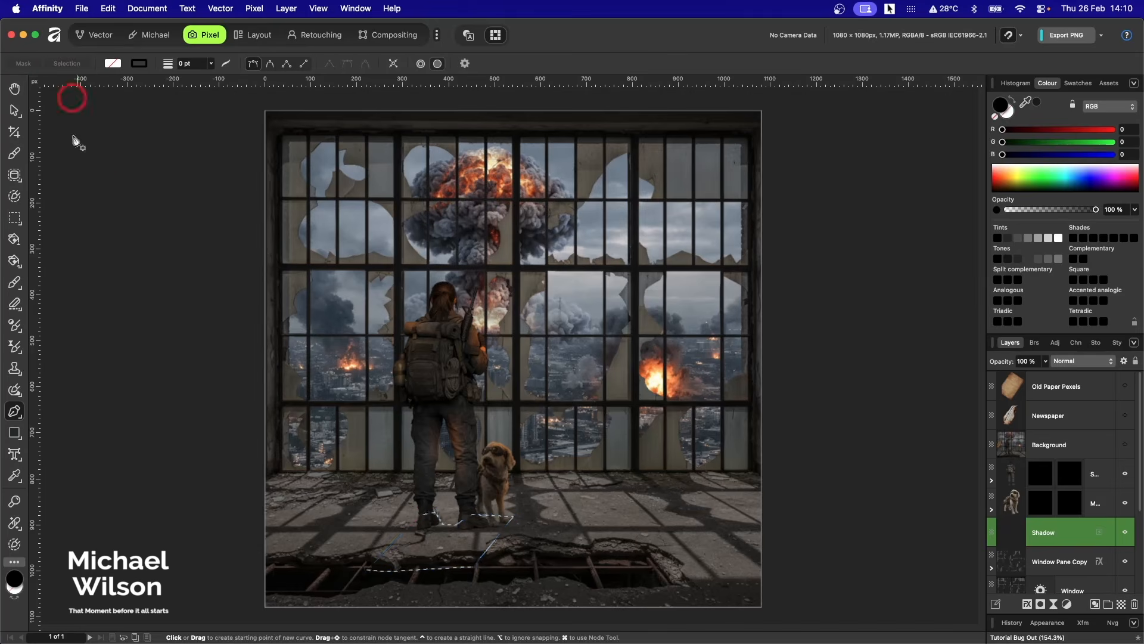
Flood fill the selection on the Shadow layer with dark colours sampled from the floor, ending with RGB 35, 33, 32
click(1027, 104)
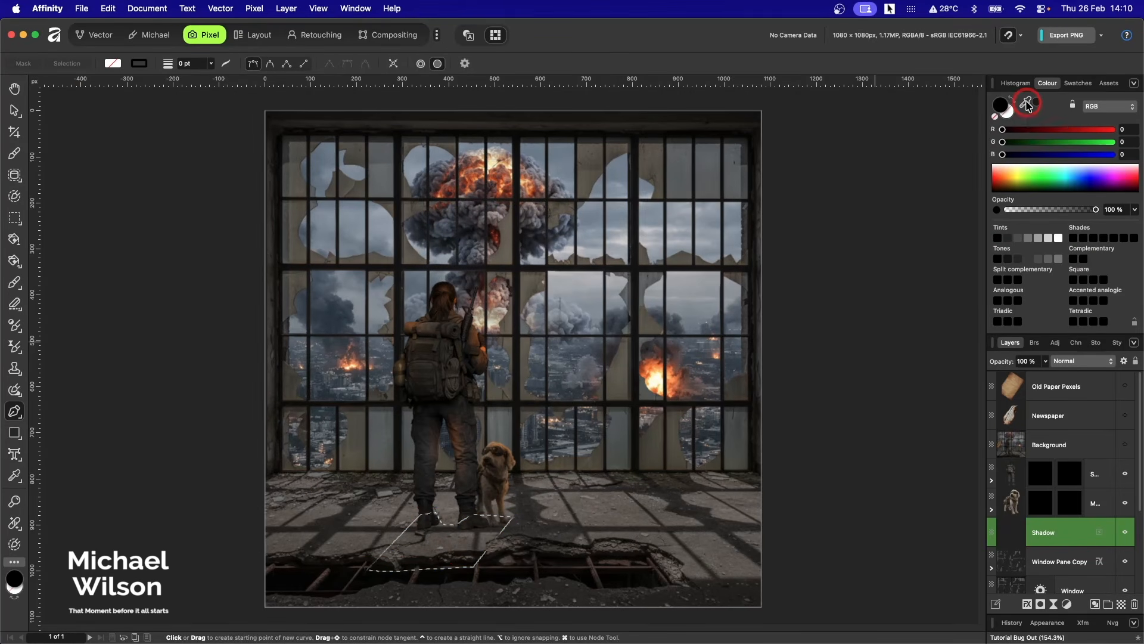
drag(1026, 104, 706, 518)
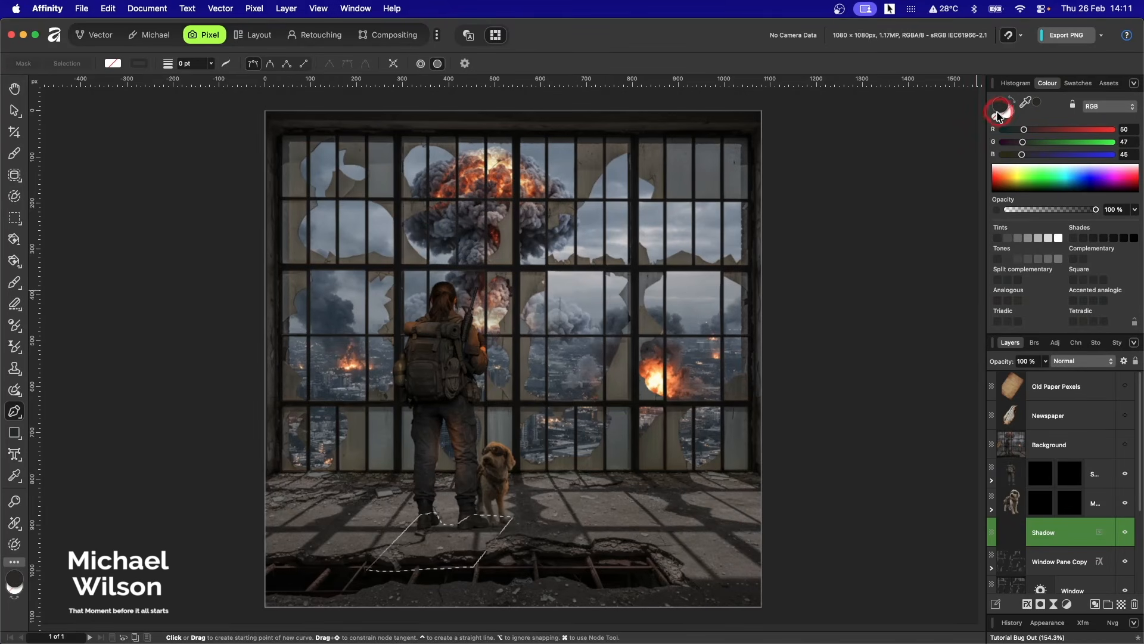
click(14, 239)
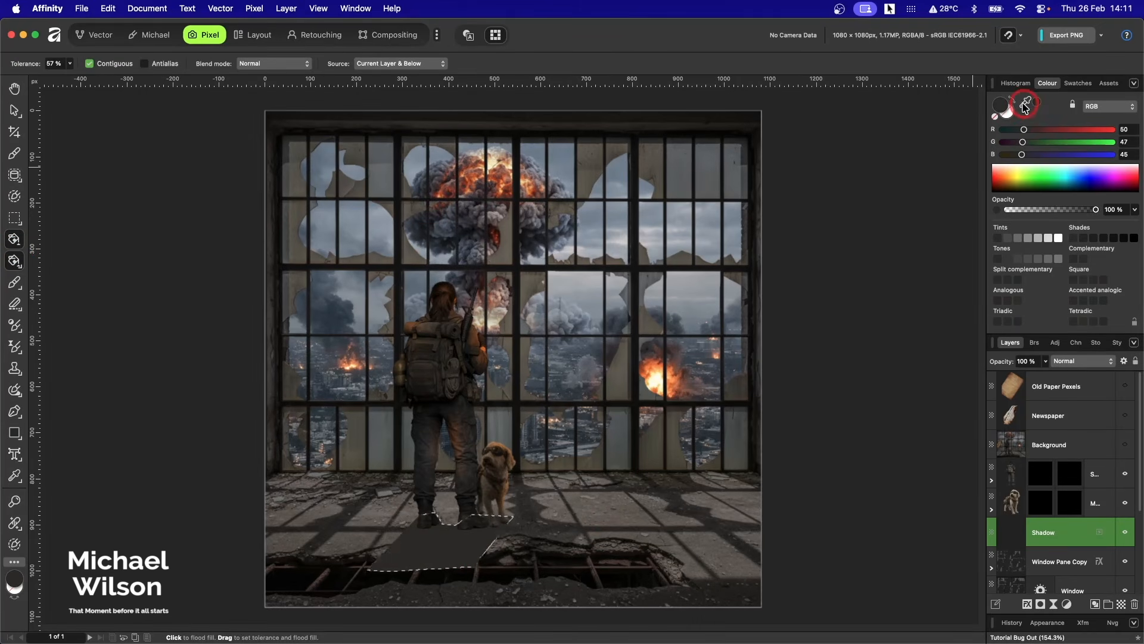
drag(1026, 106, 752, 575)
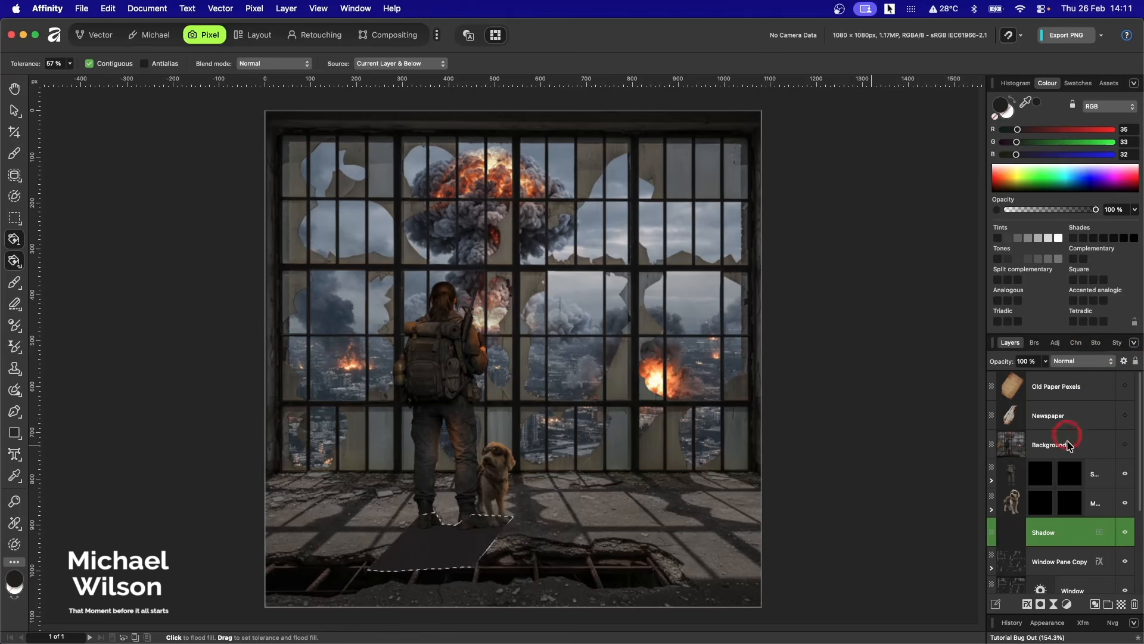
Set the Shadow layer's blend mode to Overlay and deselect the outline
click(1067, 362)
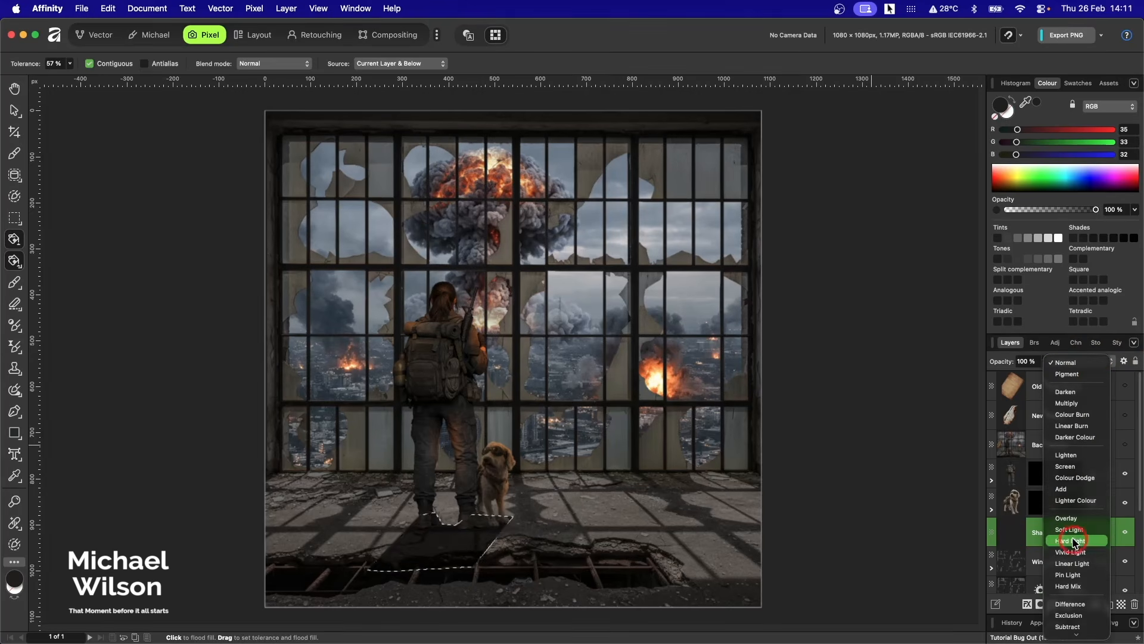
click(1067, 518)
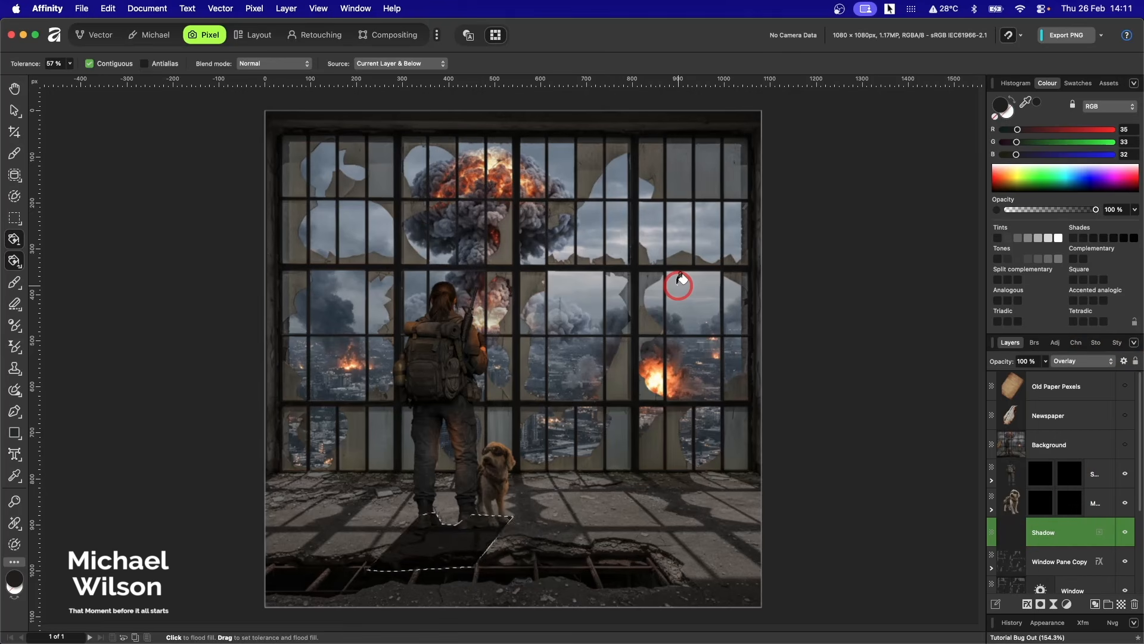
key(super+d)
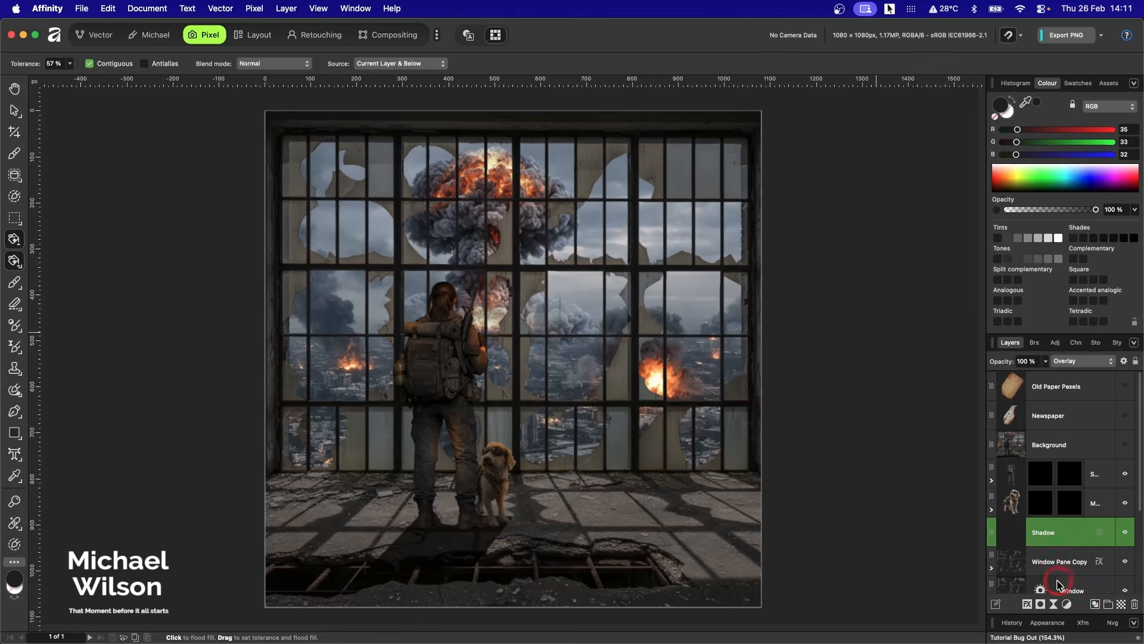
Apply a live Gaussian Blur with a radius of about 6 px to the Shadow layer
click(1055, 605)
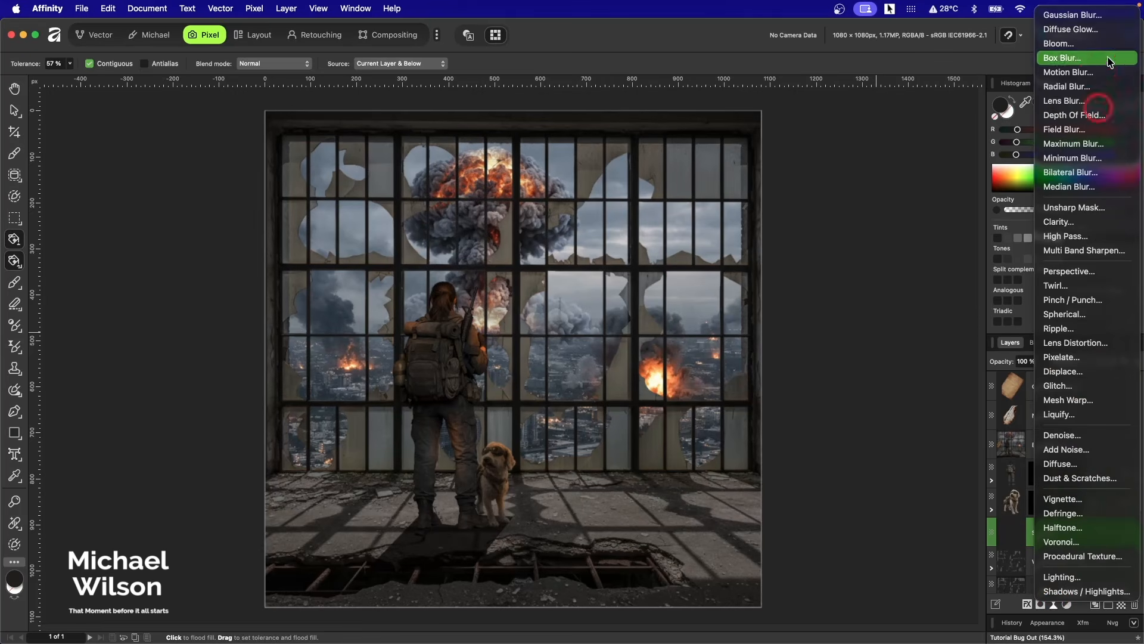
click(1104, 21)
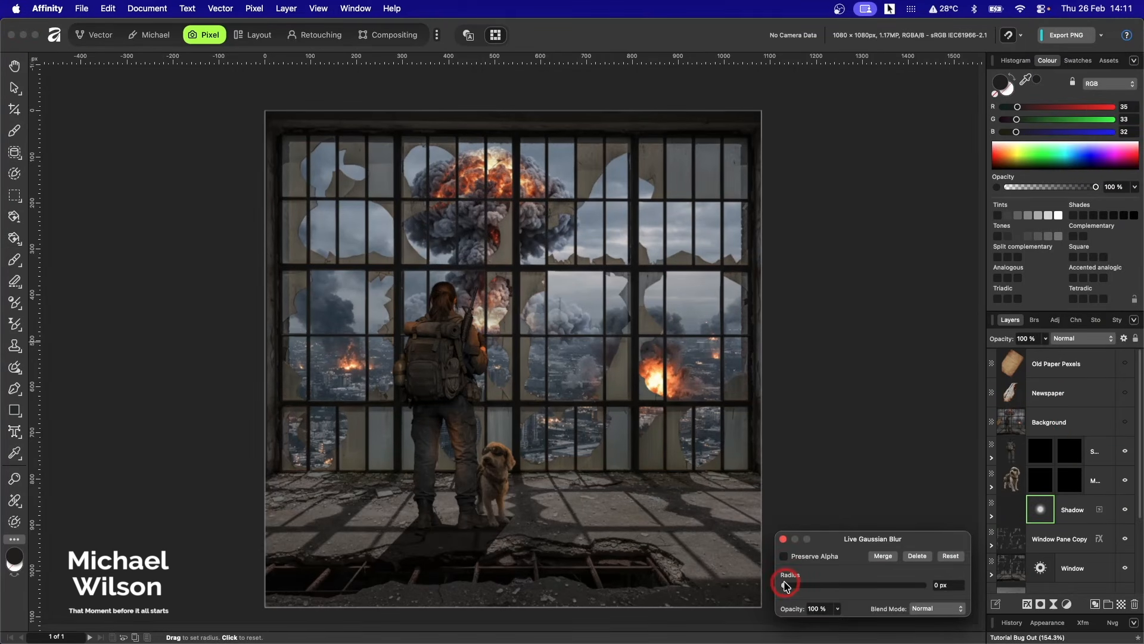
drag(807, 585, 826, 588)
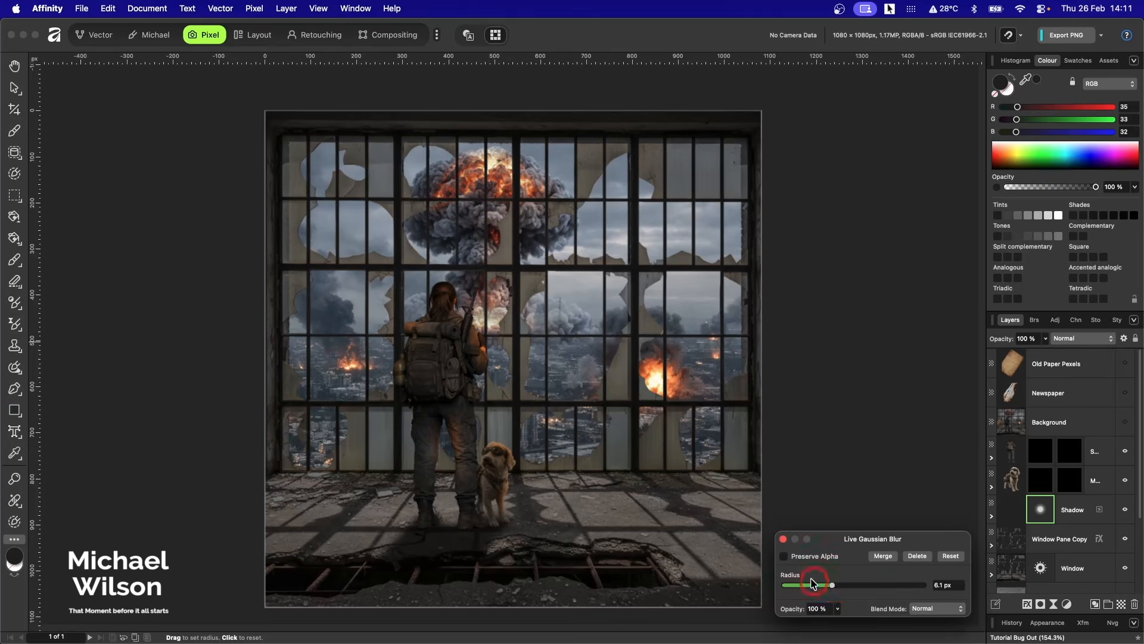
click(783, 539)
Move the blurred shadow slightly up and to the right beneath the soldier's and dog's feet, and deselect it
click(16, 111)
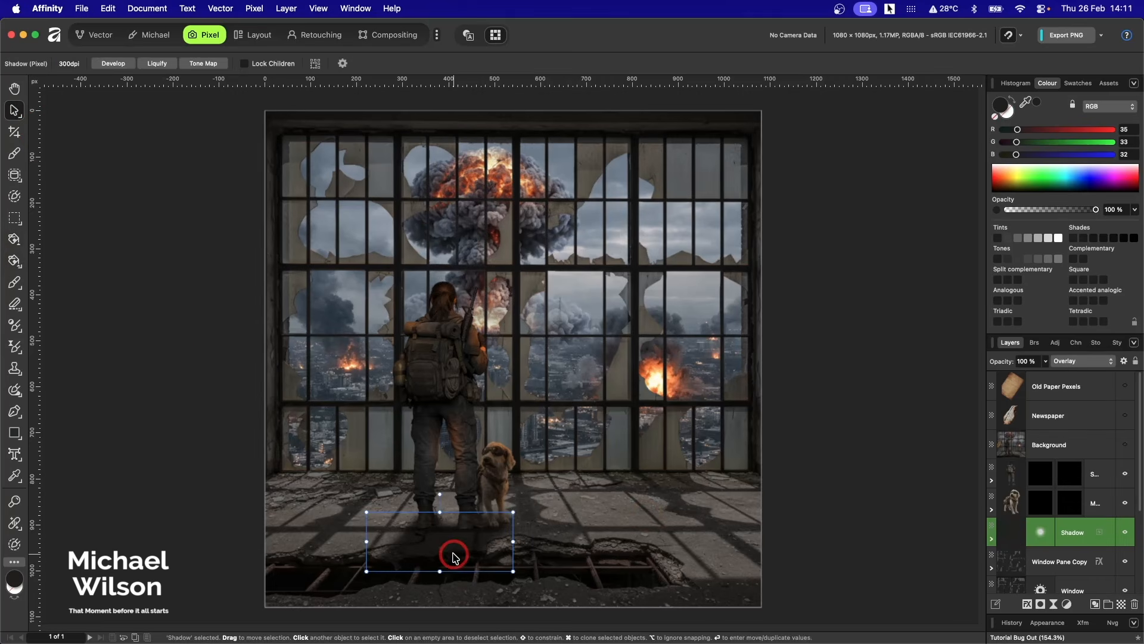
drag(454, 557, 475, 539)
click(882, 486)
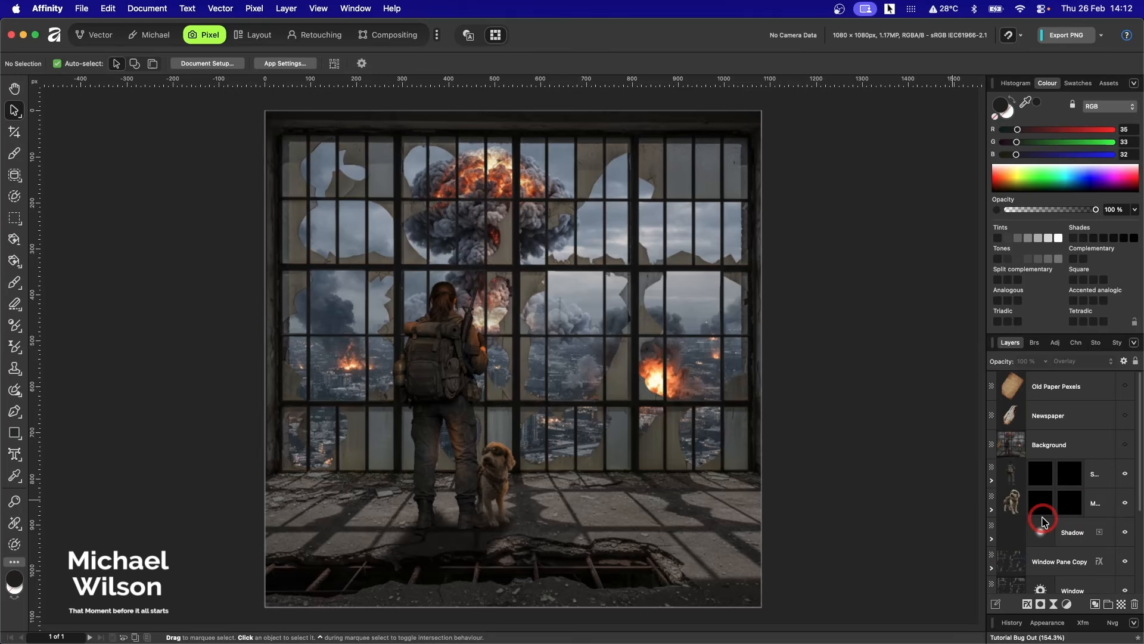
Show the Newspaper and Old Paper Pexels layers and clip the old paper inside the Newspaper layer
scroll(1043, 494, down, 4)
scroll(1045, 498, up, 4)
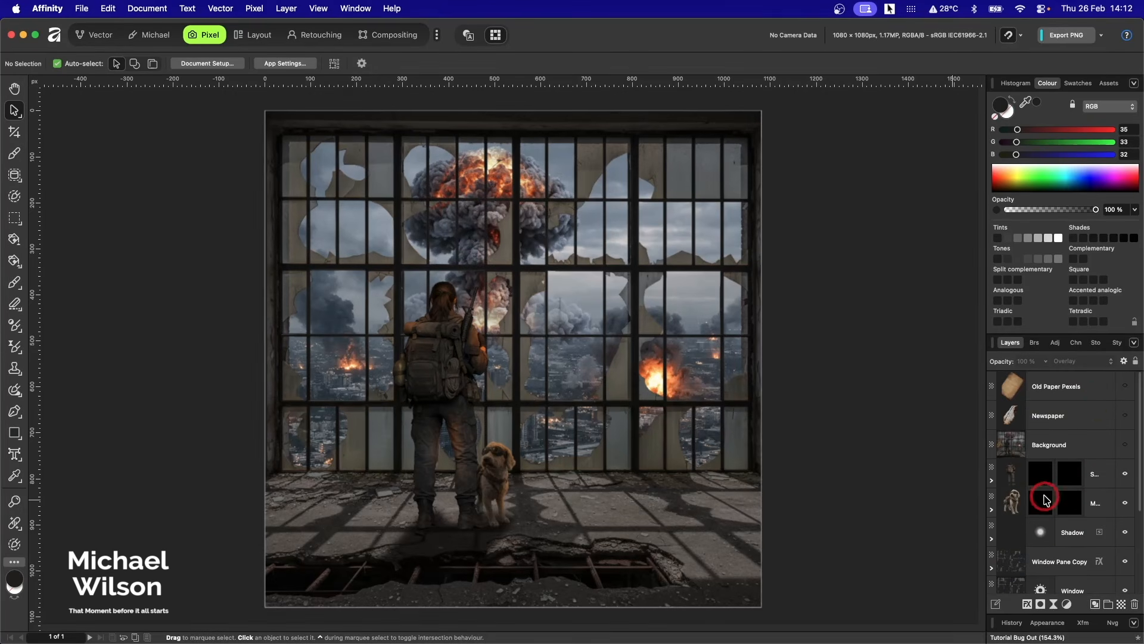
click(1125, 416)
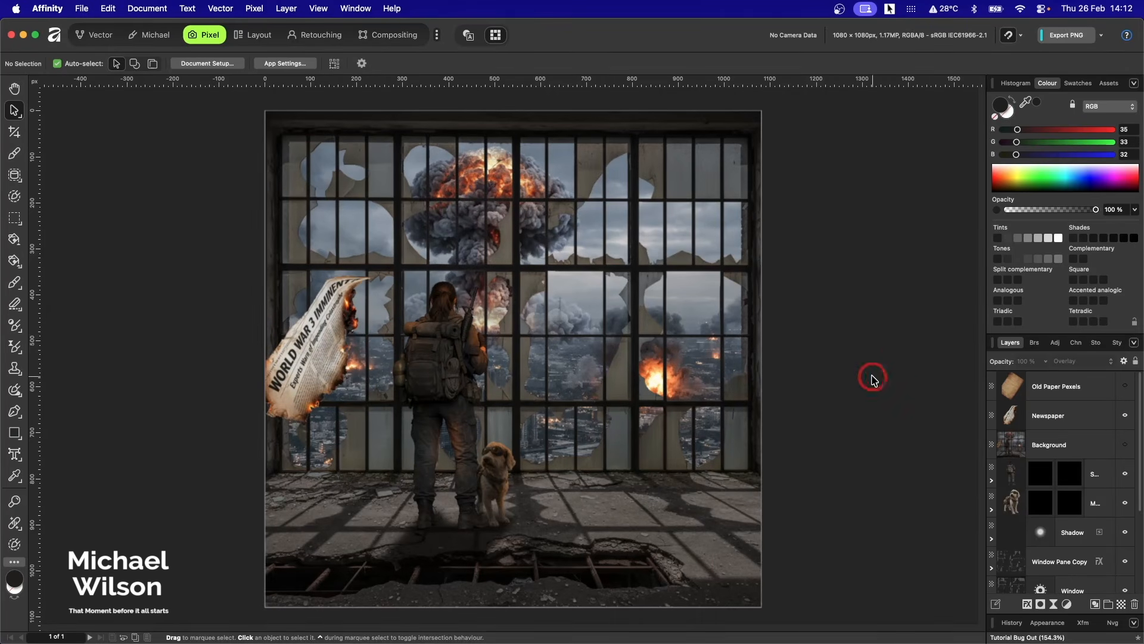
click(1052, 389)
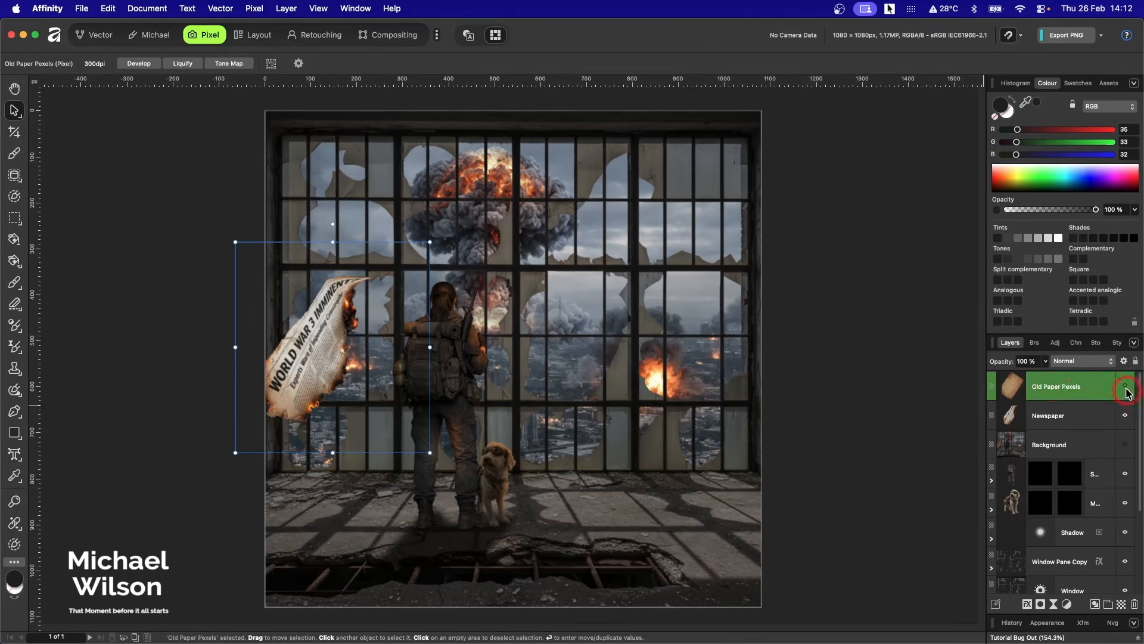
click(1126, 389)
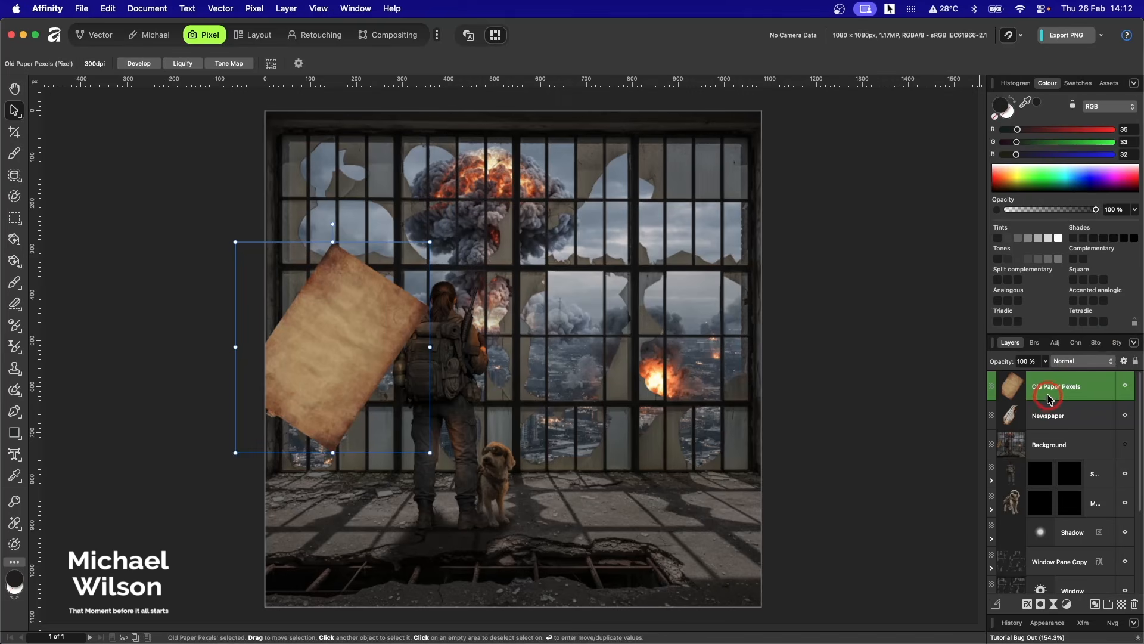
drag(1047, 396, 1082, 417)
click(992, 392)
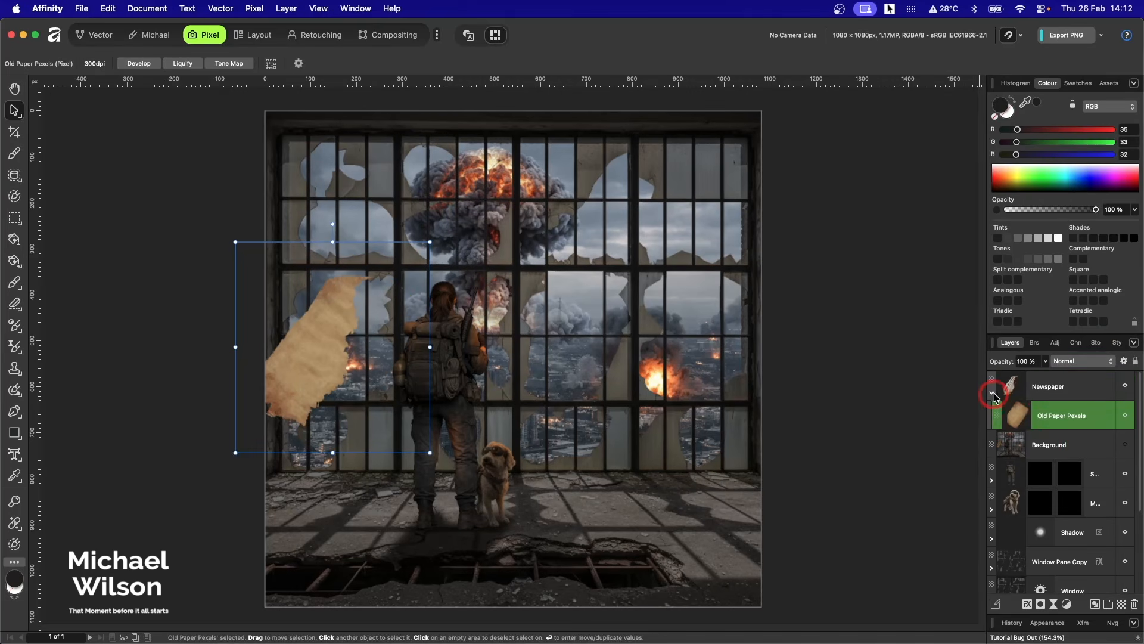
Set the clipped Old Paper Pexels layer's blend mode to Multiply and collapse the Newspaper layer
click(1068, 369)
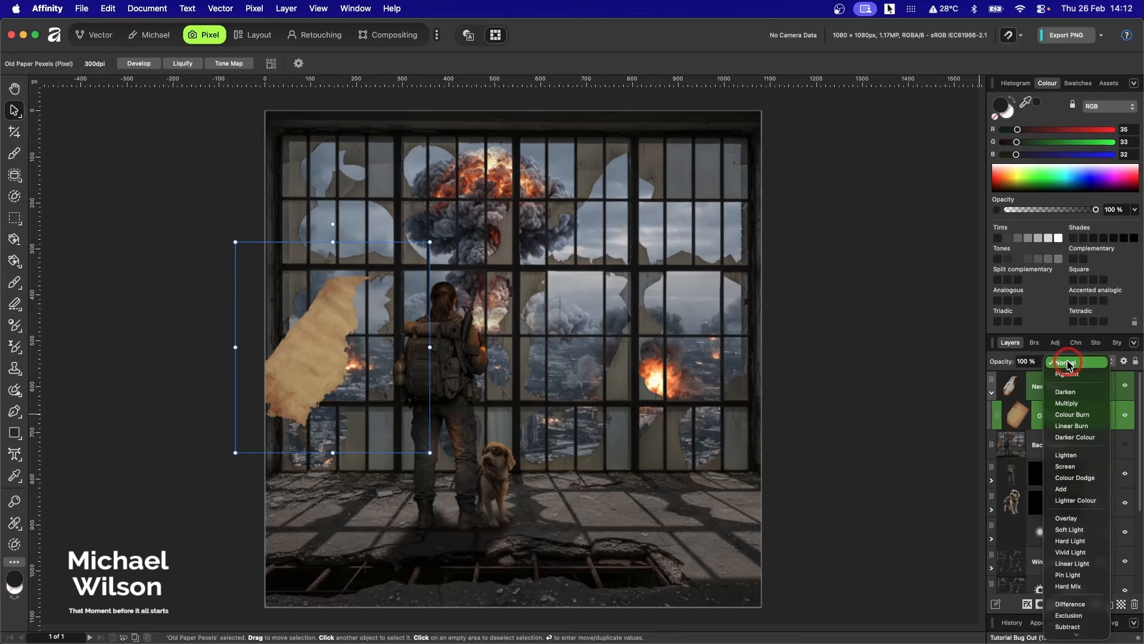
click(1071, 404)
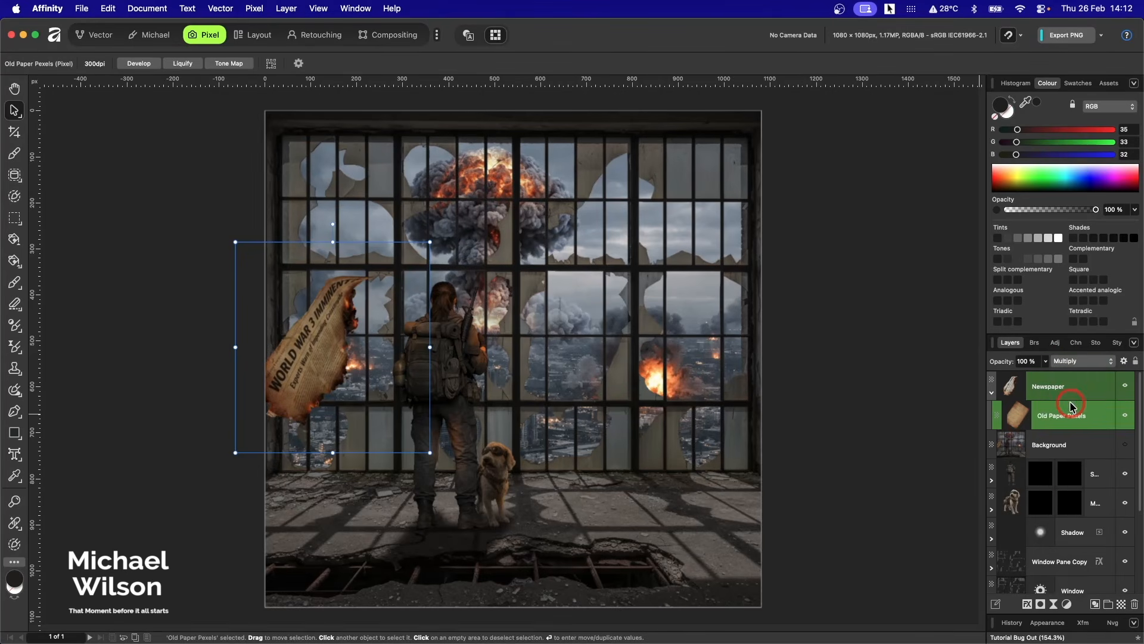
click(991, 393)
Apply a Pinch / Punch distortion of about -34 with a radius of about 188 px to the Newspaper layer
click(1023, 391)
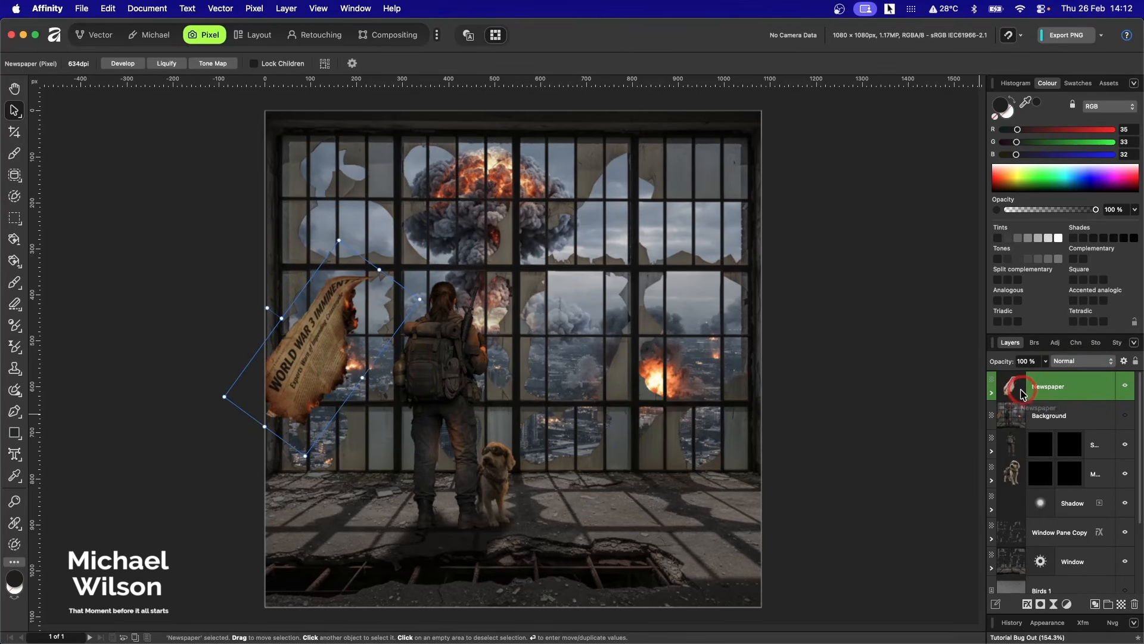
click(255, 10)
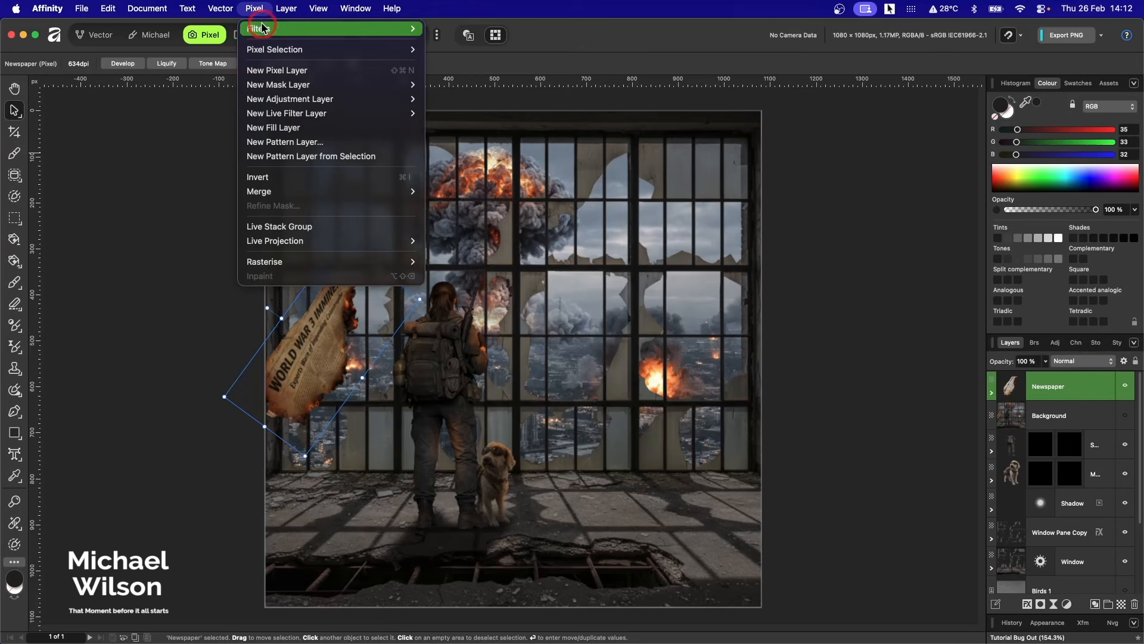
mouse_move(333, 29)
mouse_move(500, 98)
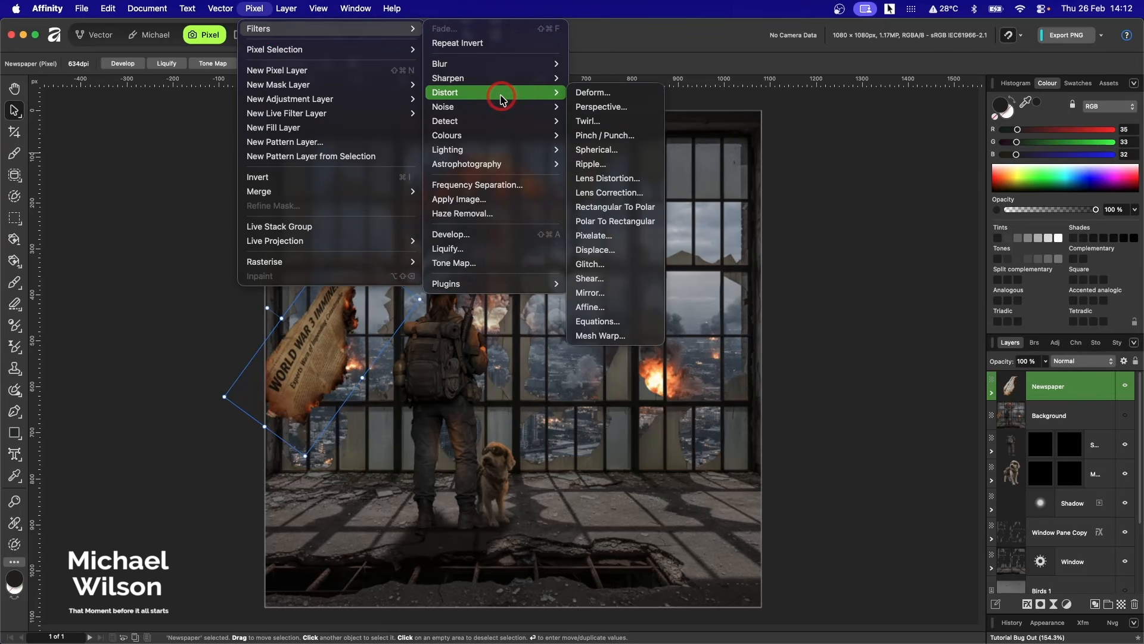
click(588, 130)
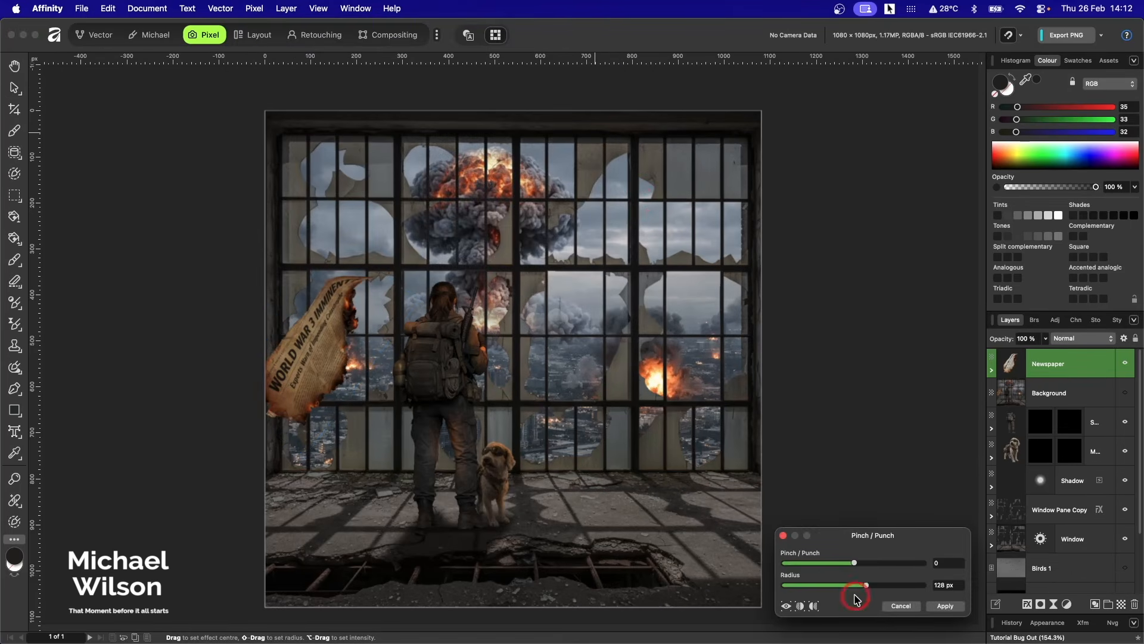
drag(858, 564, 874, 585)
drag(835, 563, 829, 563)
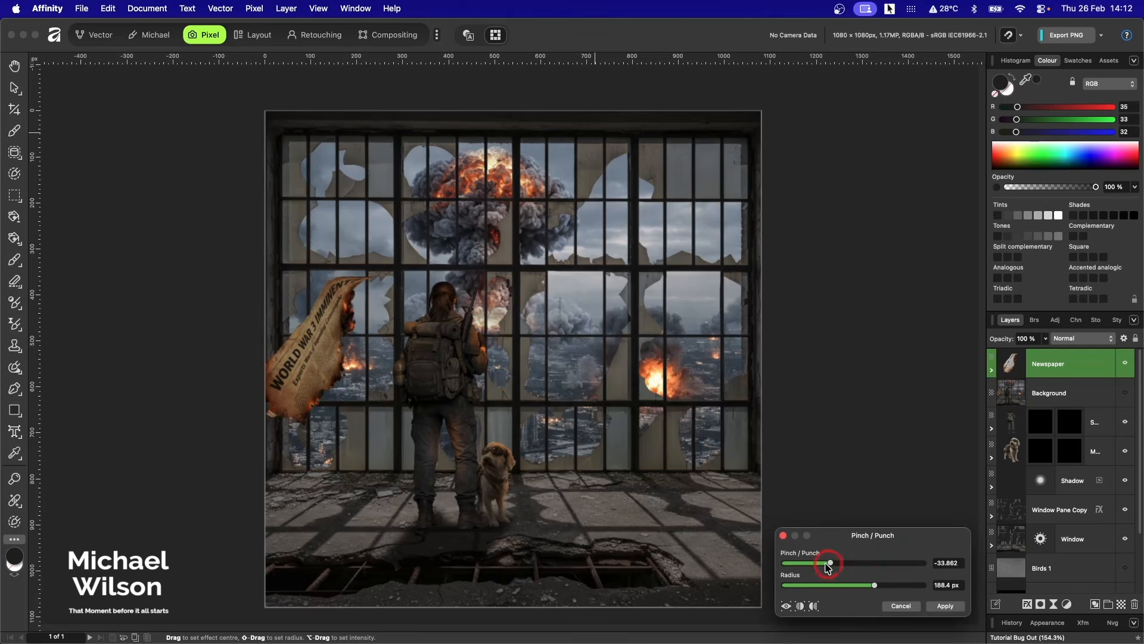
click(944, 605)
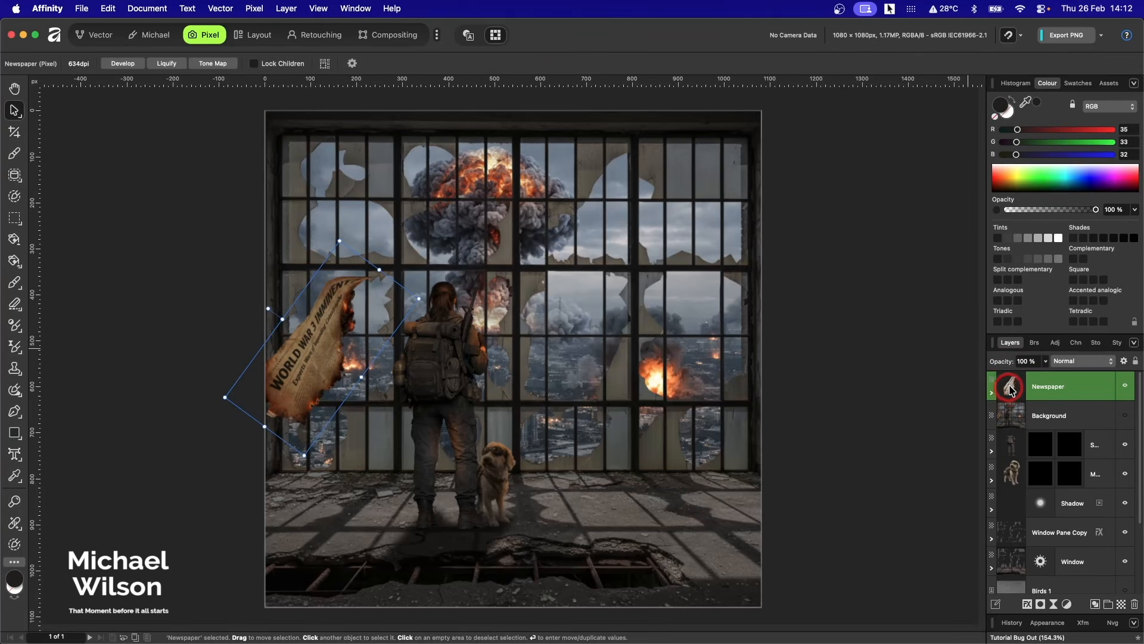
Add a live Motion Blur with a 1.8 px radius and 0° rotation to the Newspaper layer
click(1053, 604)
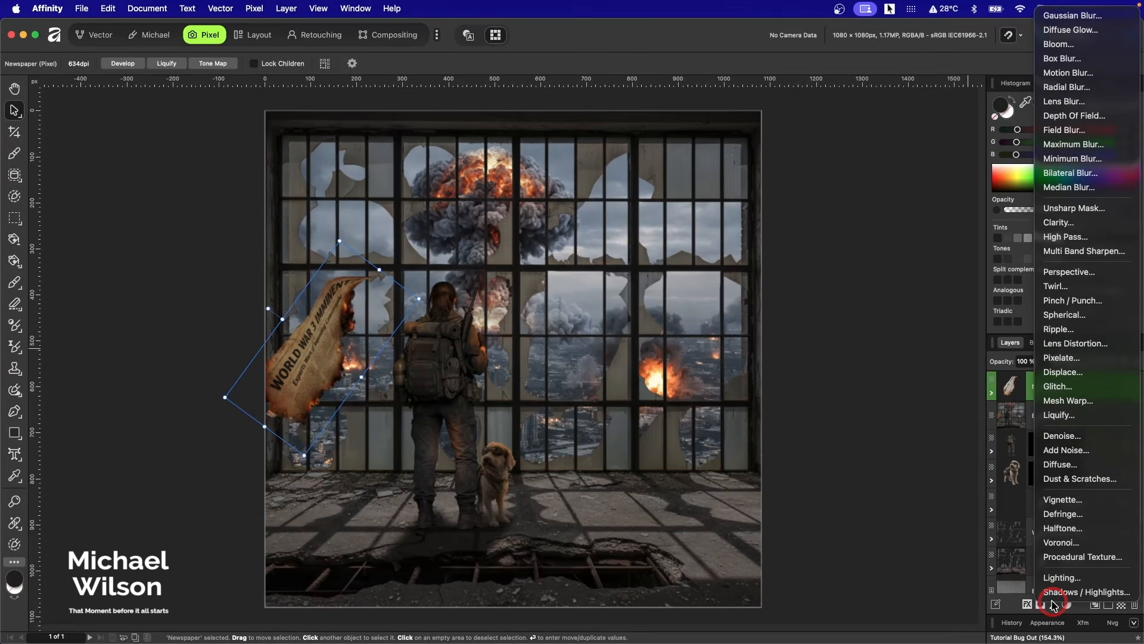
click(1068, 73)
drag(780, 546, 818, 543)
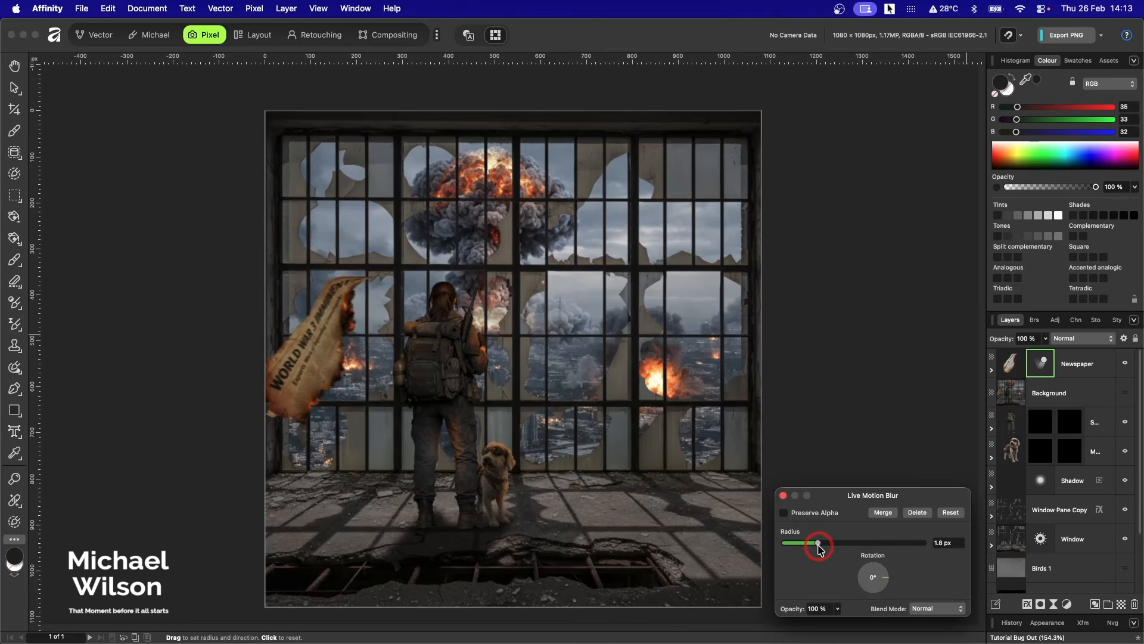
click(784, 495)
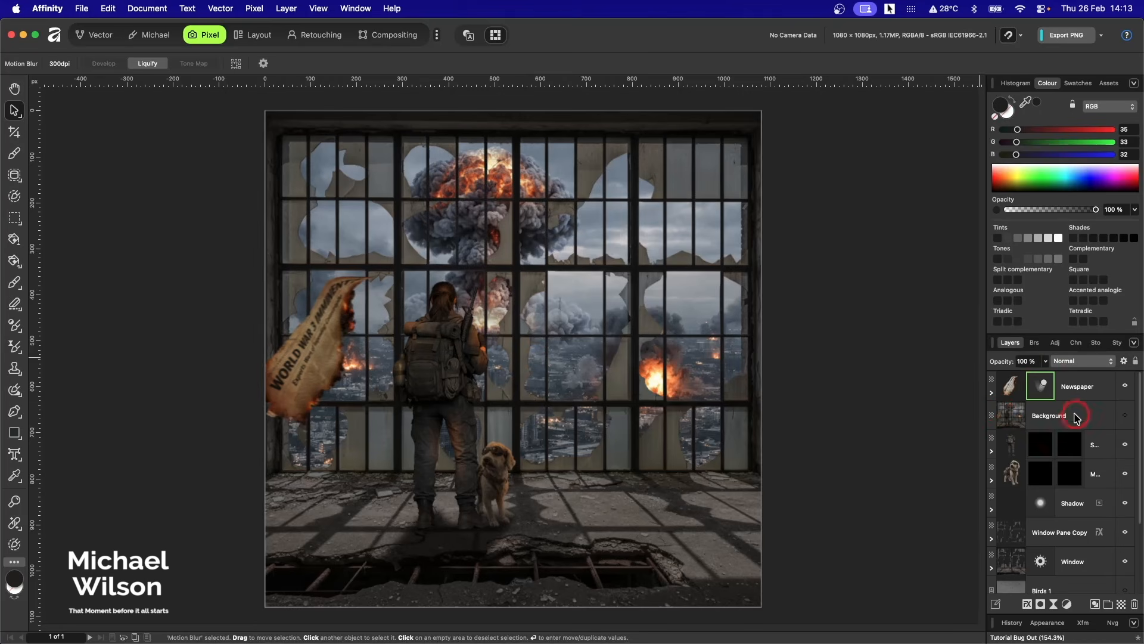
Show the Birds 1 layer and duplicate it
scroll(1139, 465, down, 4)
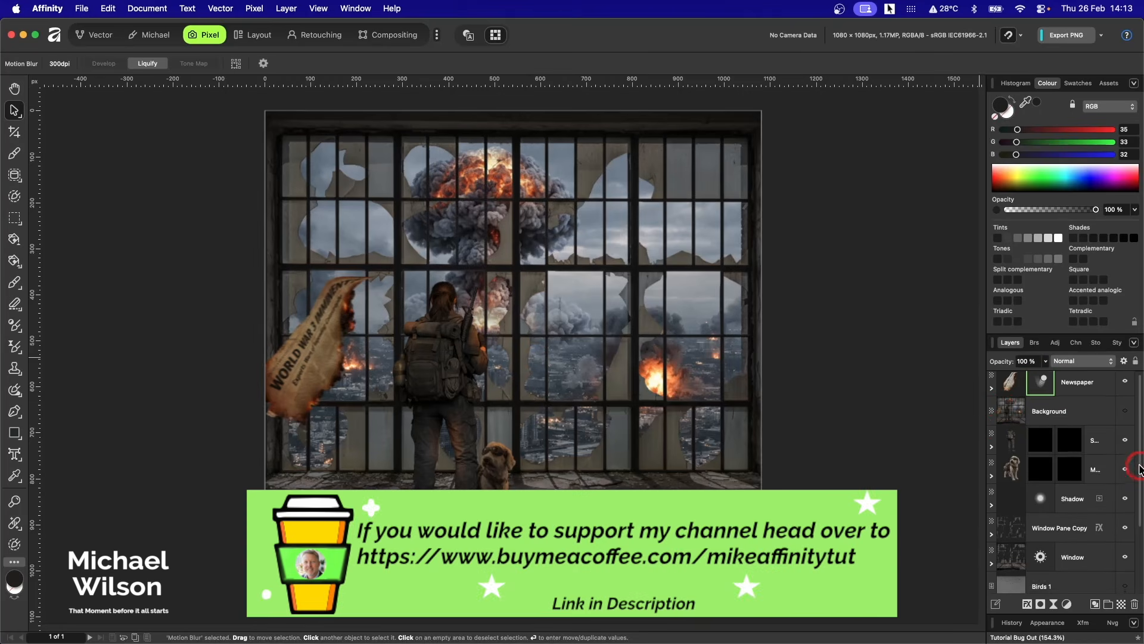
click(1125, 491)
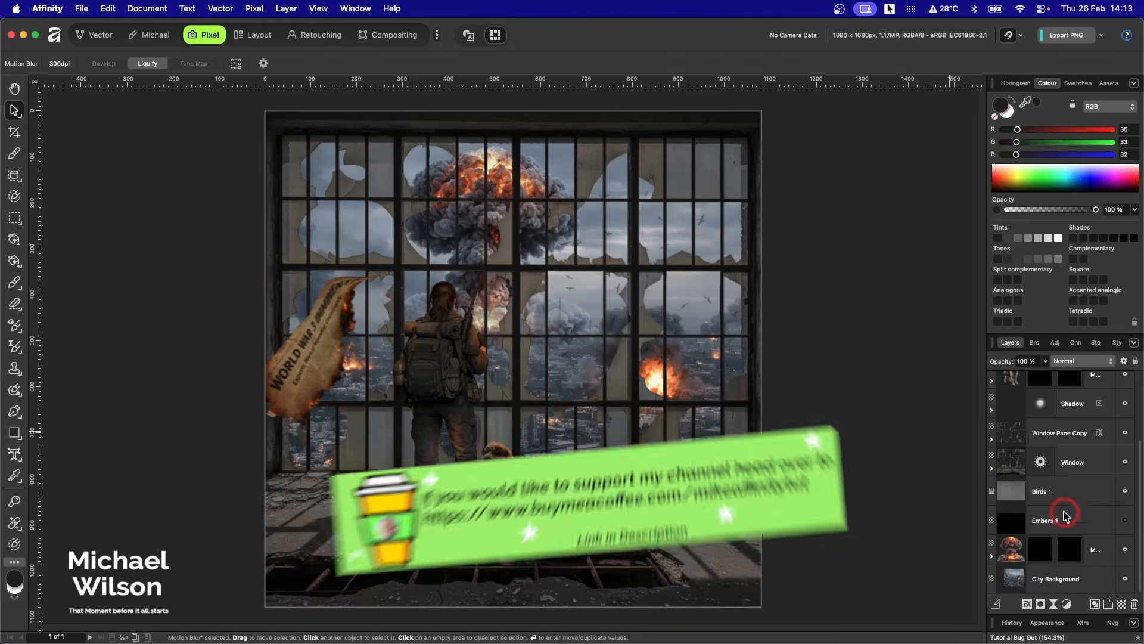
click(1054, 492)
key(super+j)
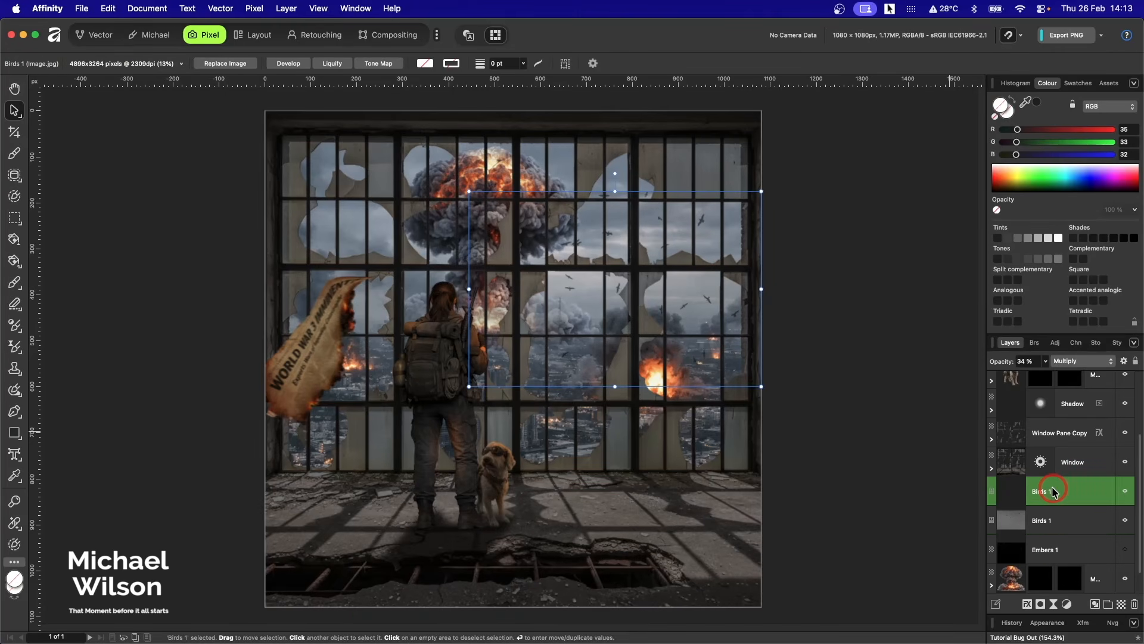
Flip the Birds 1 copy horizontally and move it over the upper-left part of the window
click(287, 9)
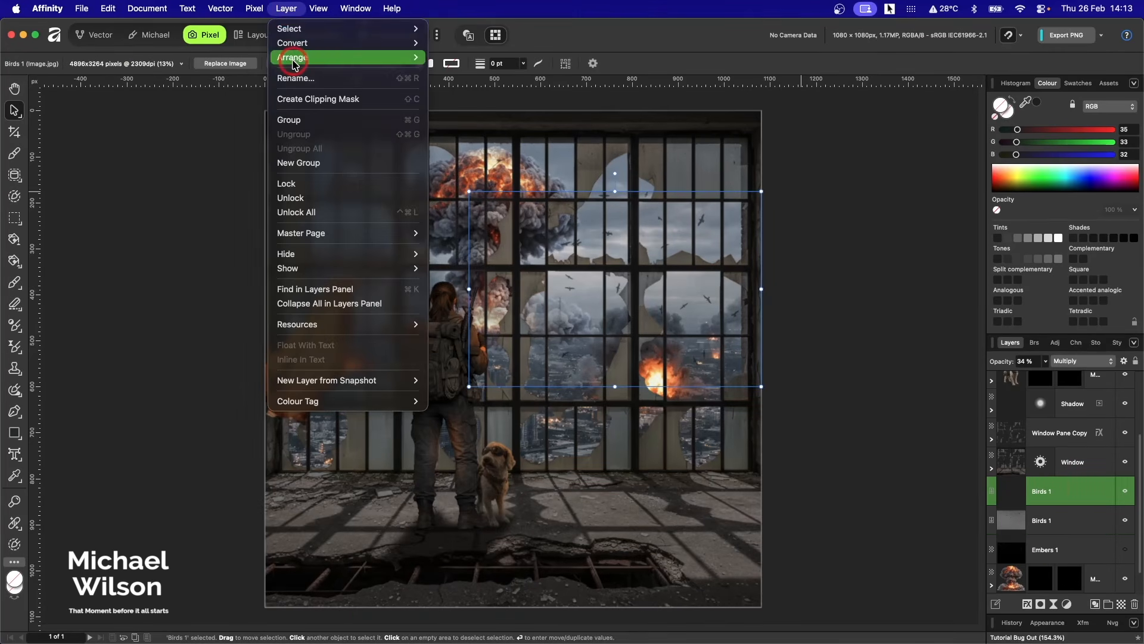
mouse_move(357, 57)
click(505, 110)
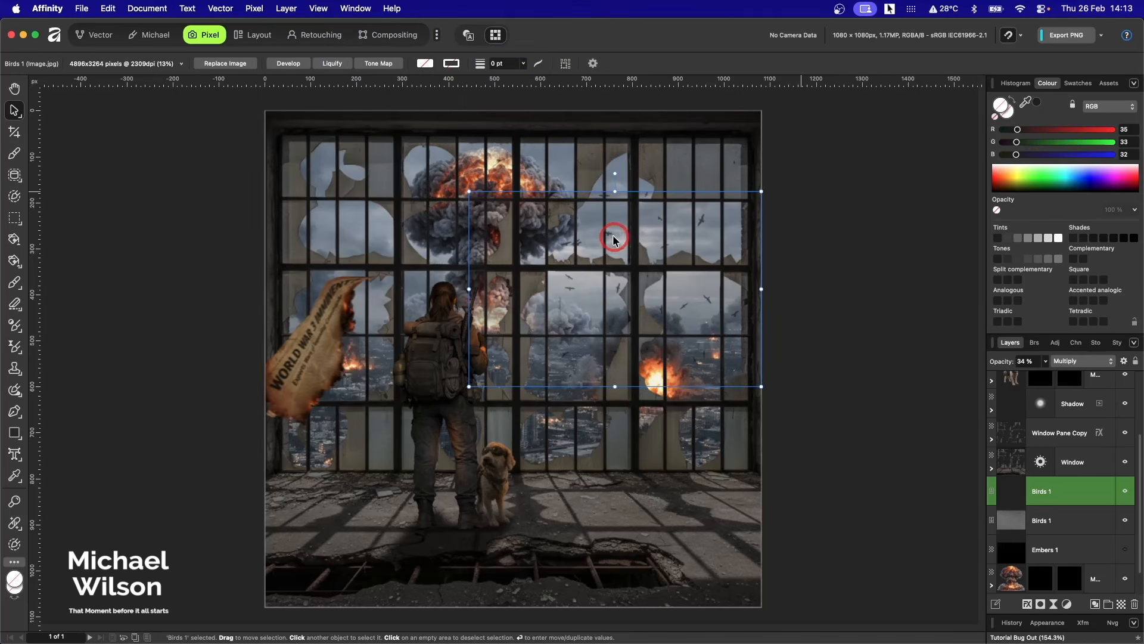
drag(680, 247, 403, 201)
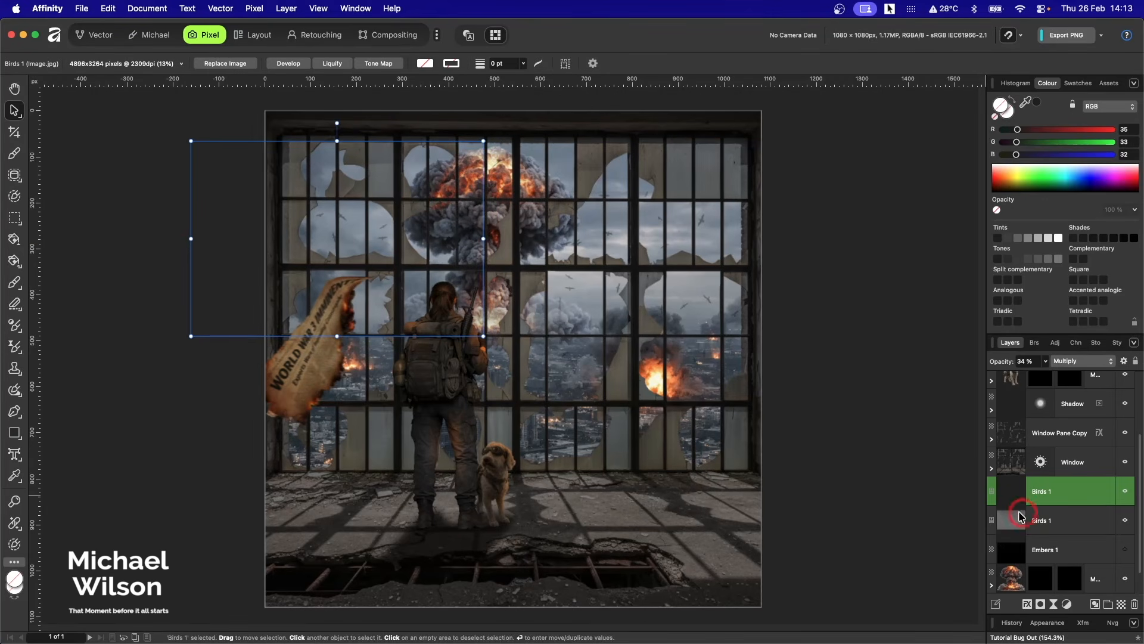
Show the Embers 1 layer behind the window and duplicate it twice
scroll(1054, 463, down, 1)
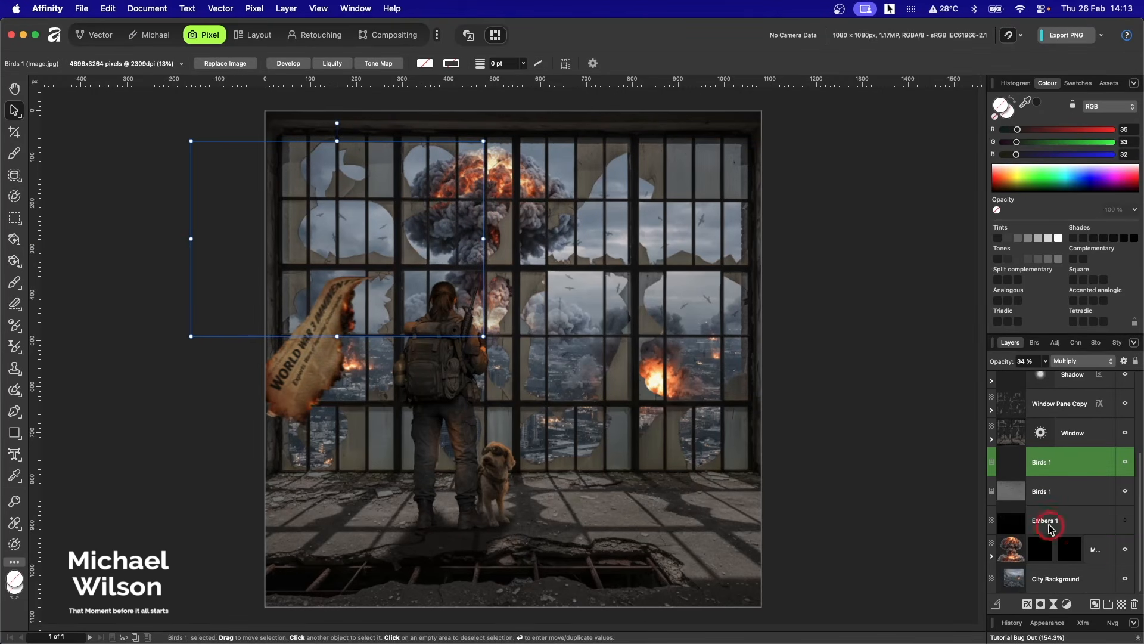
click(1111, 520)
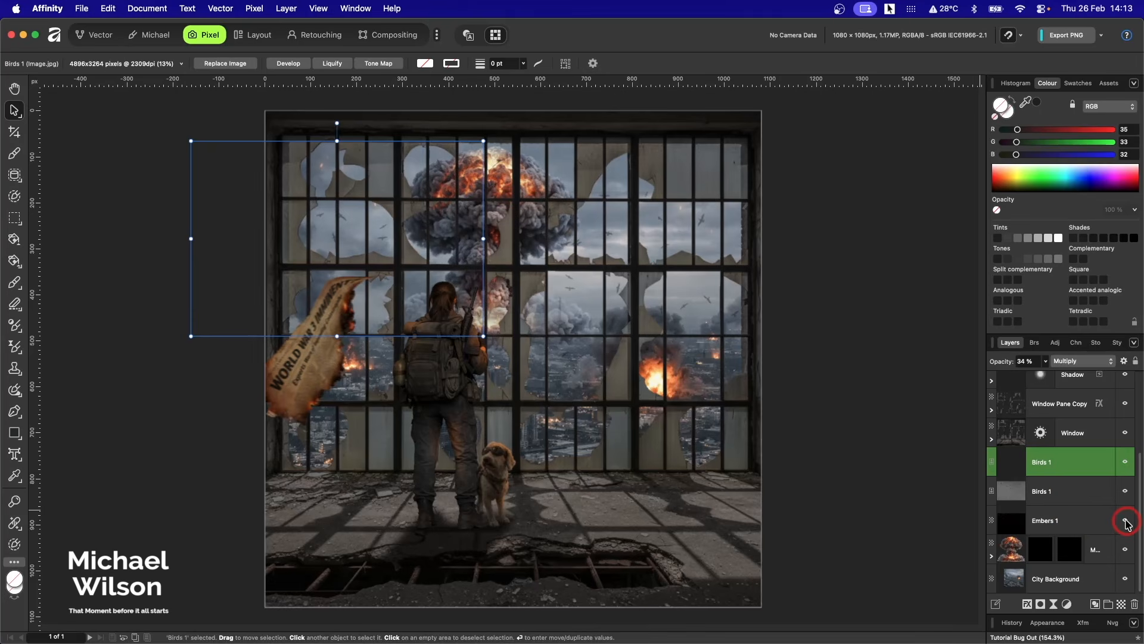
click(1083, 520)
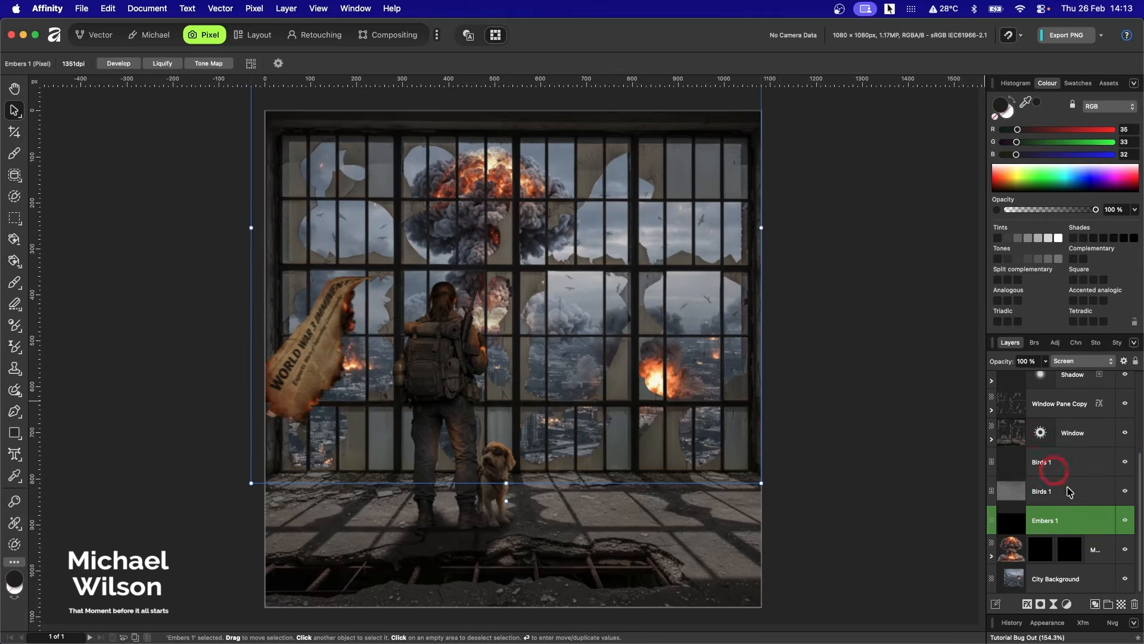
click(1061, 523)
key(super+j)
key(super+j)
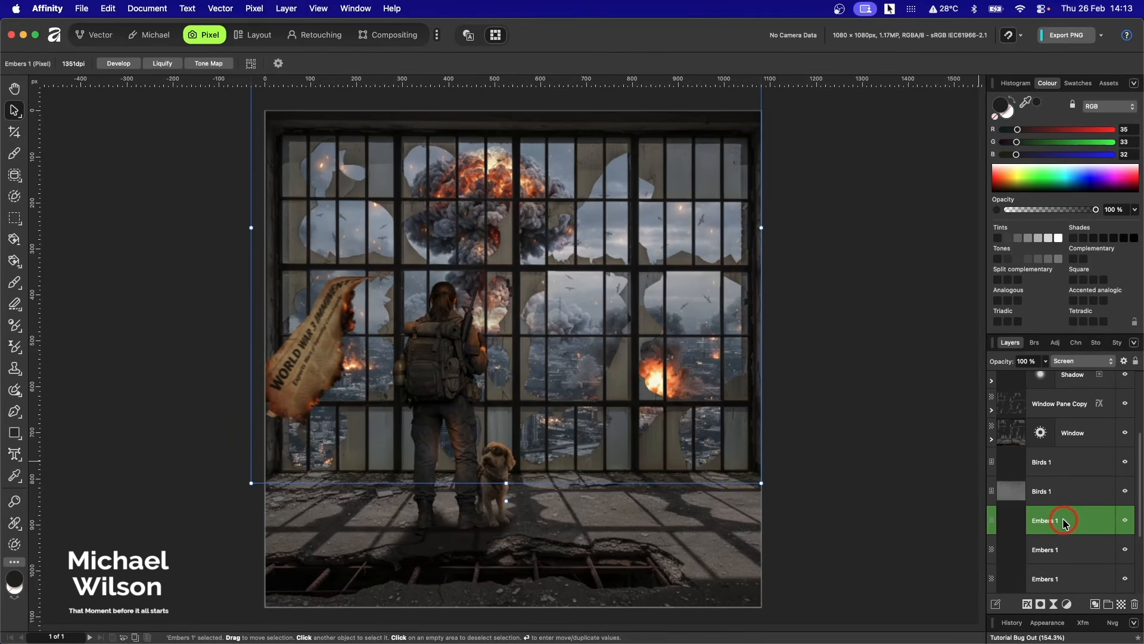
Move the uppermost Embers 1 copy to the top of the layer stack and duplicate it there
drag(1049, 519, 1058, 385)
key(super+j)
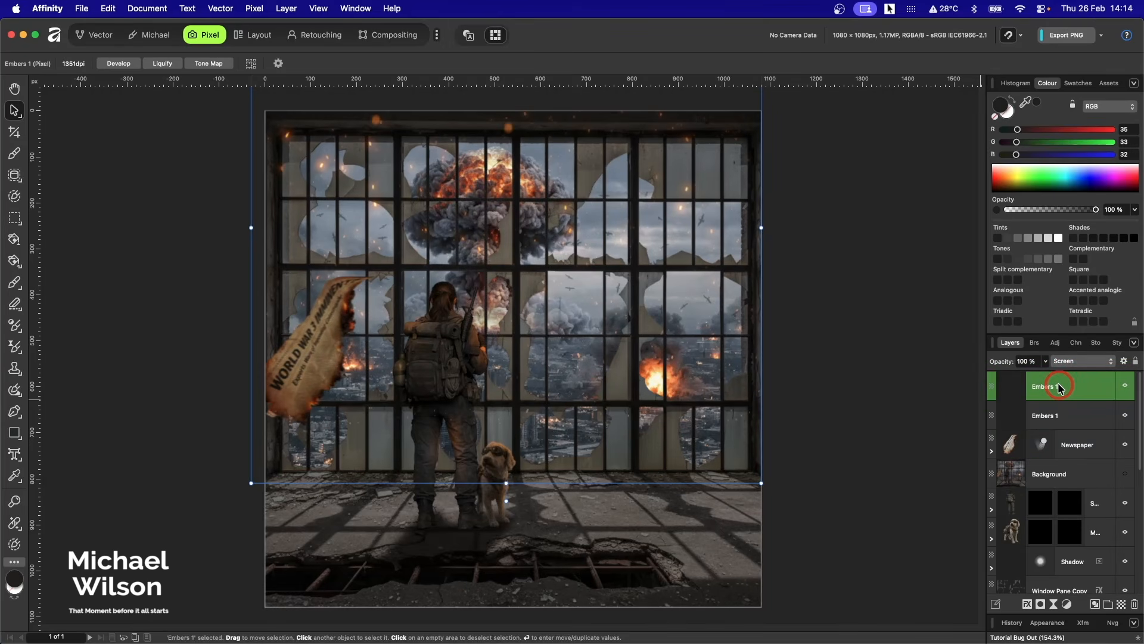
Flip the top Embers 1 copy horizontally and move it down to the canvas's bottom edge, centred horizontally
click(285, 8)
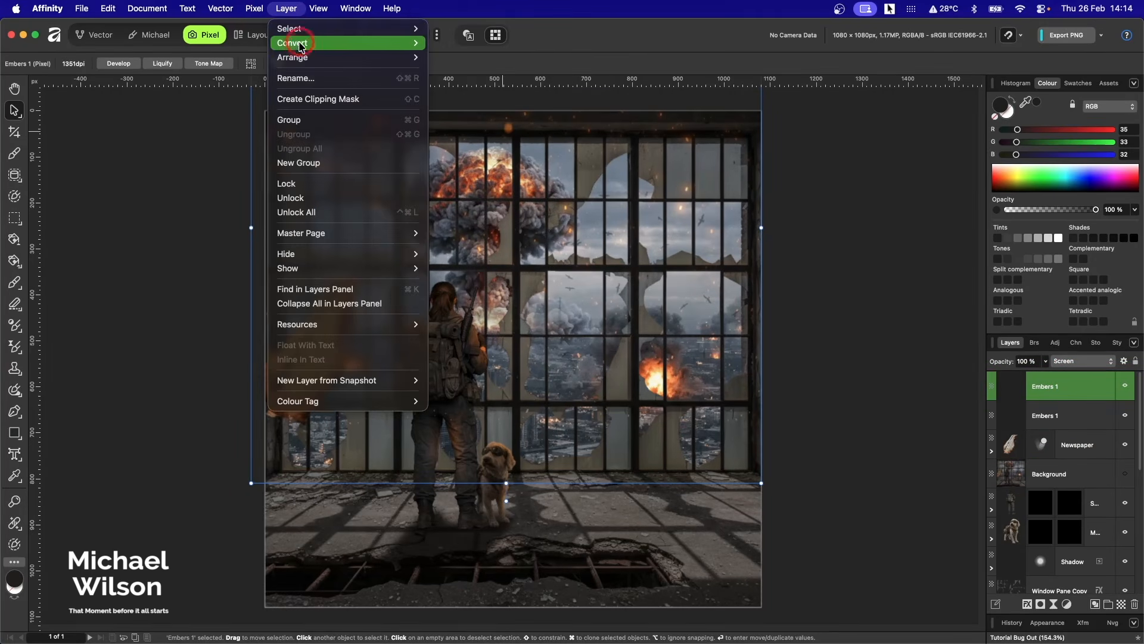
mouse_move(300, 59)
click(471, 106)
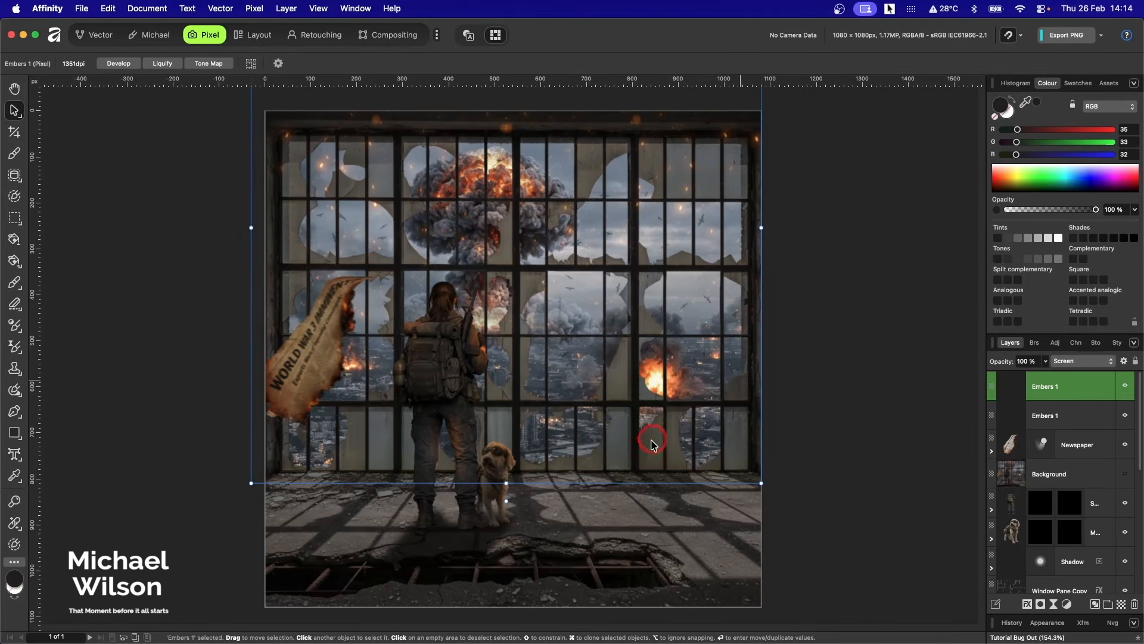
drag(650, 438, 654, 562)
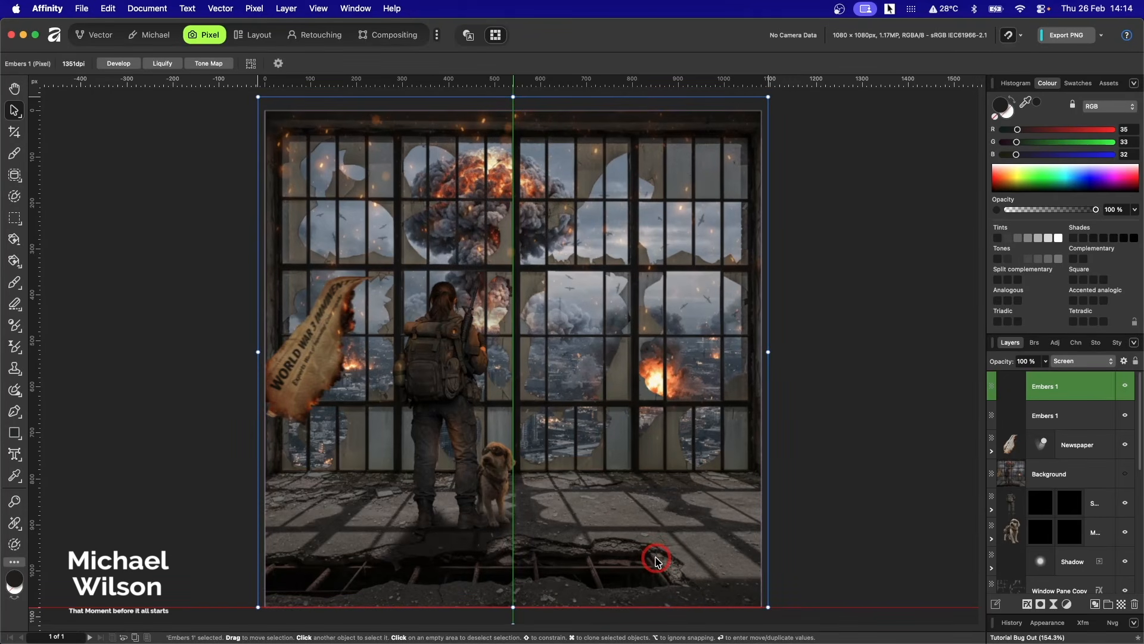
Lower the opacity of the top Embers 1 layer to 57%
click(885, 462)
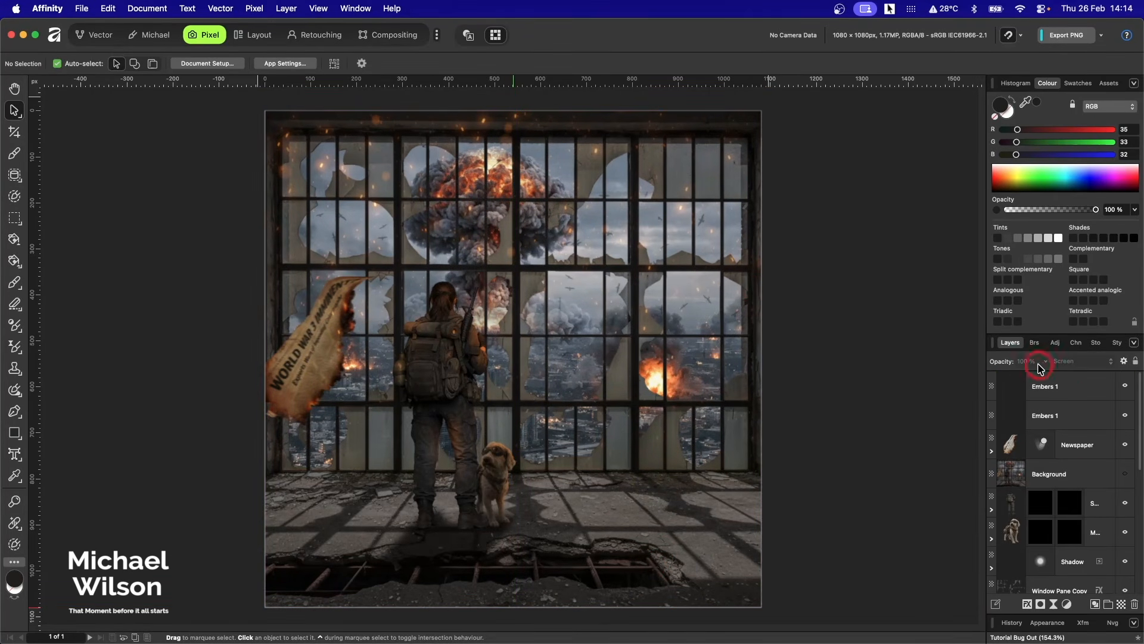
click(1021, 411)
drag(1007, 361, 989, 363)
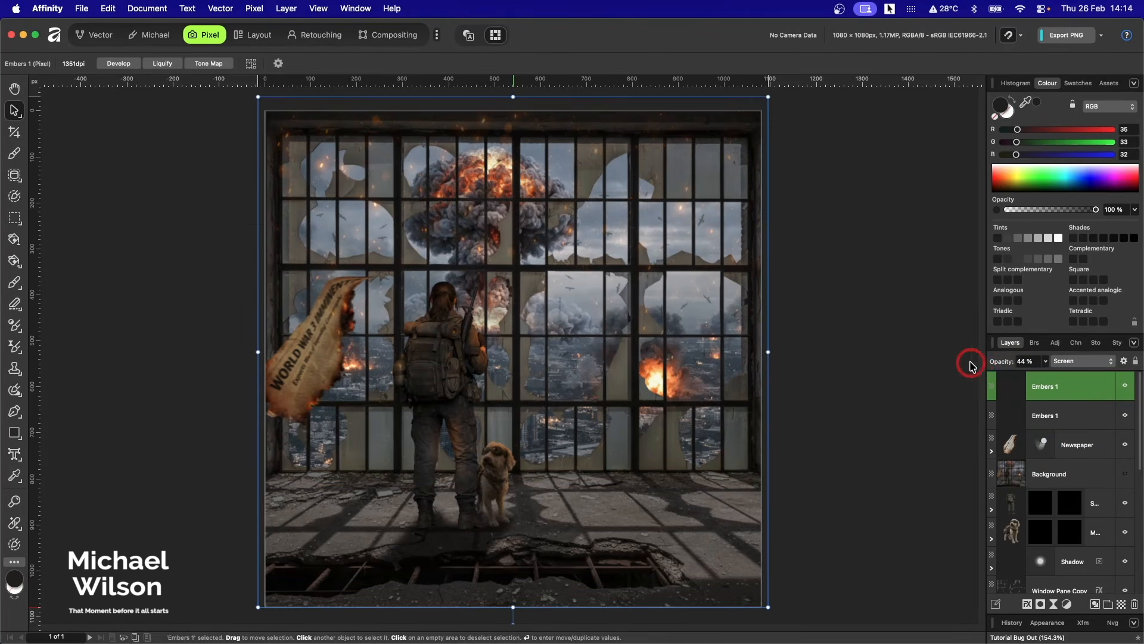
drag(971, 363, 974, 364)
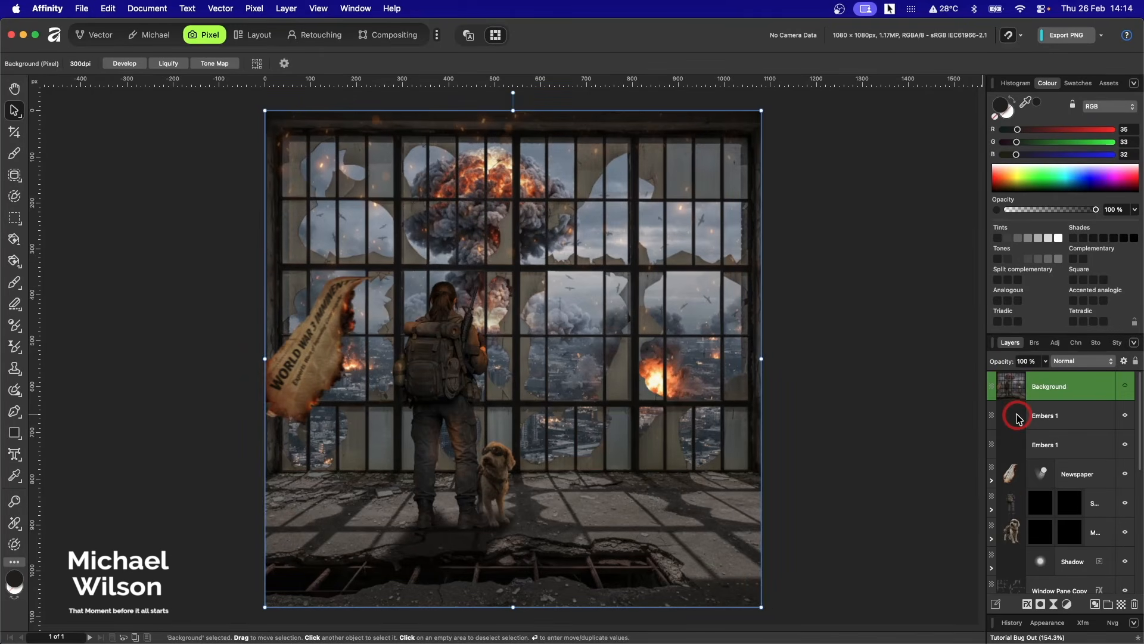
Select all layers from the top Embers 1 down to City Background and merge the visible ones into a new pixel layer
click(1018, 416)
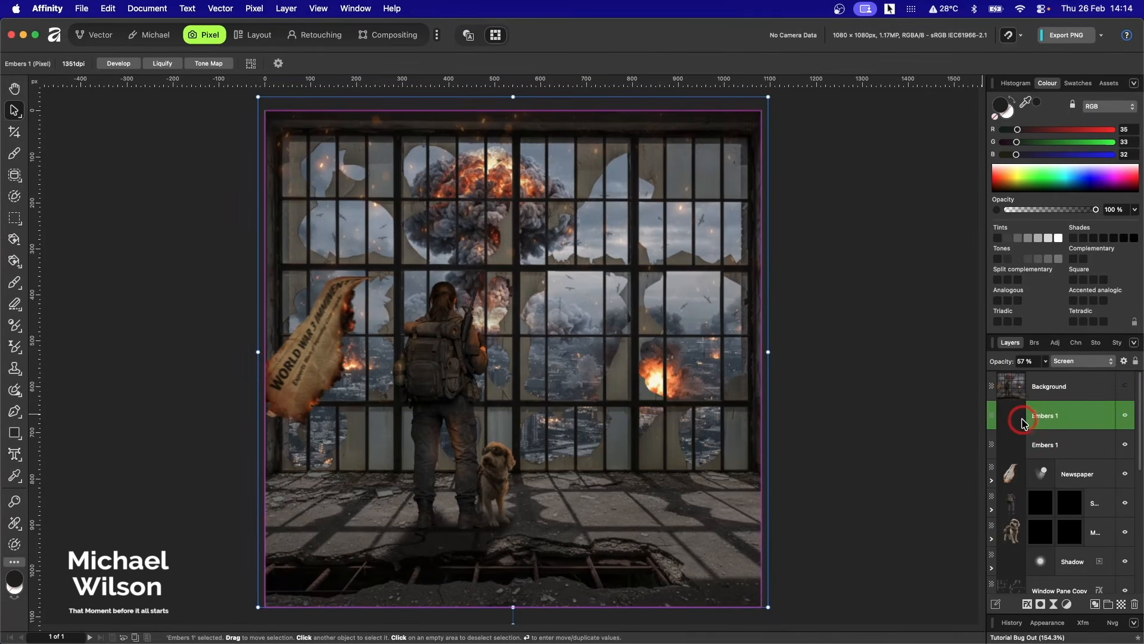
scroll(1023, 432, down, 8)
shift+click(1017, 582)
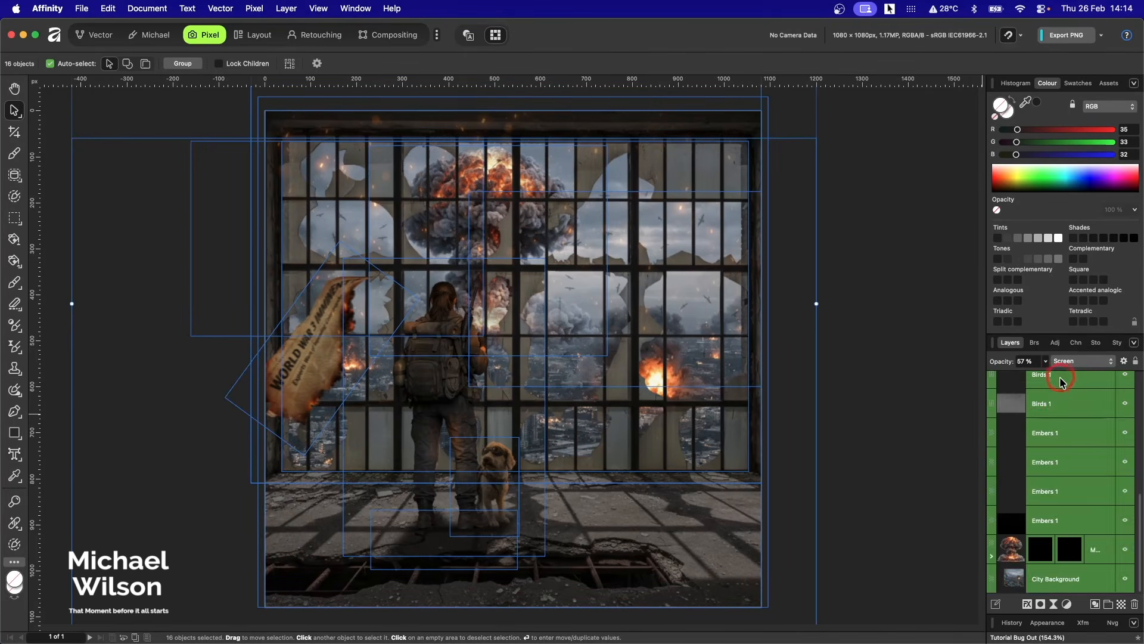
right_click(1062, 383)
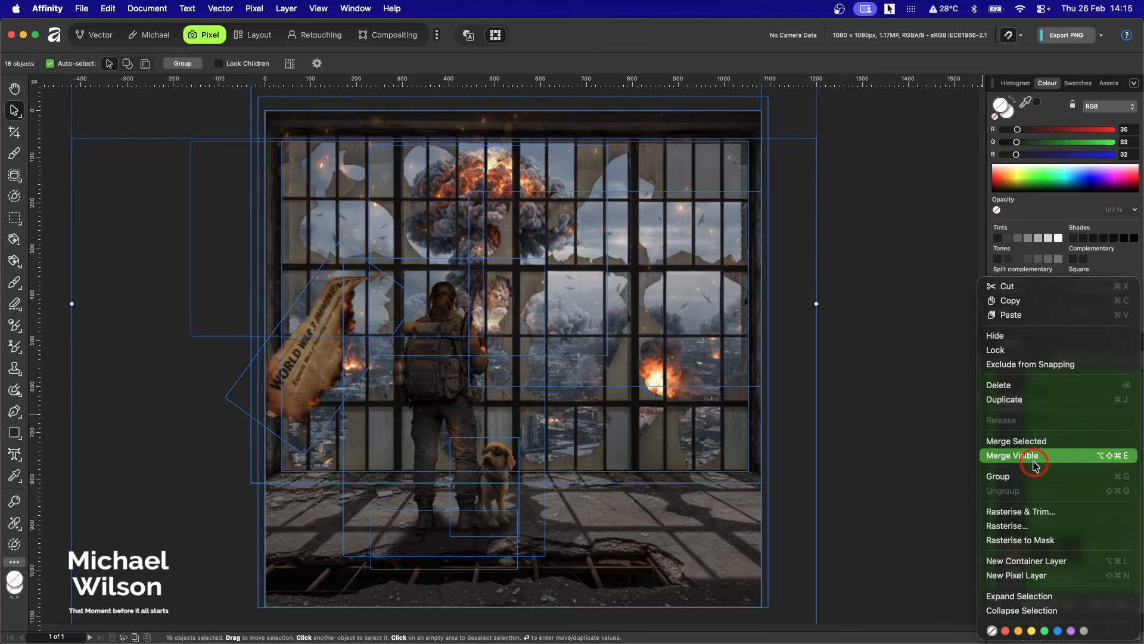
click(1035, 465)
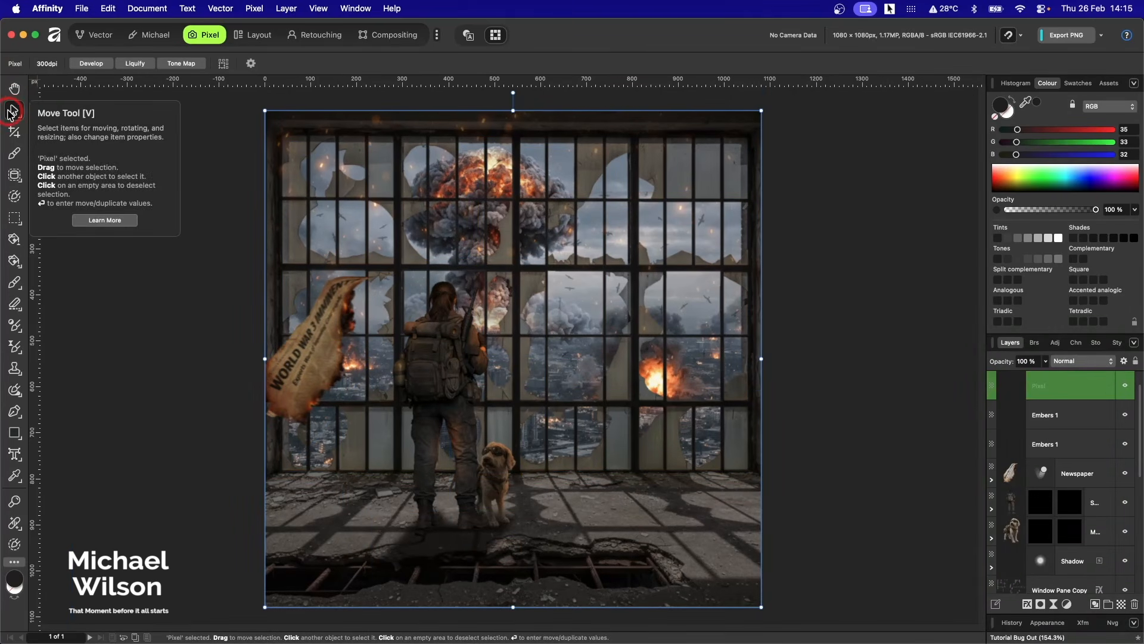
Tone map the merged layer with tone compression at 10%, local contrast at 10% and exposure at about -0.4
click(181, 63)
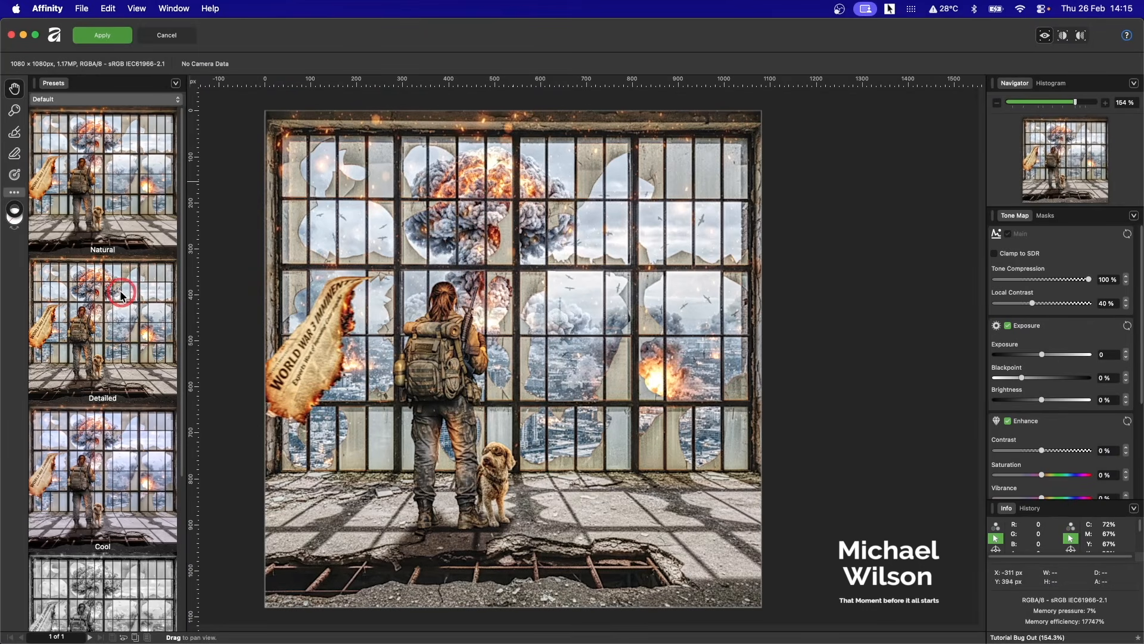
drag(1090, 279, 1005, 286)
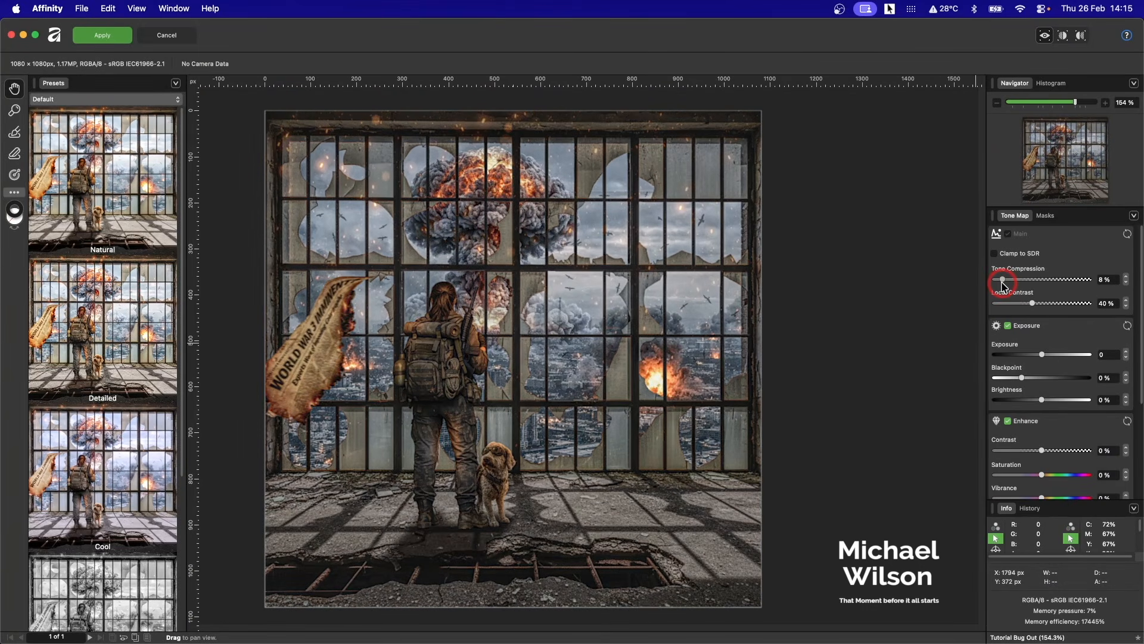
click(1035, 305)
drag(1036, 307, 1010, 308)
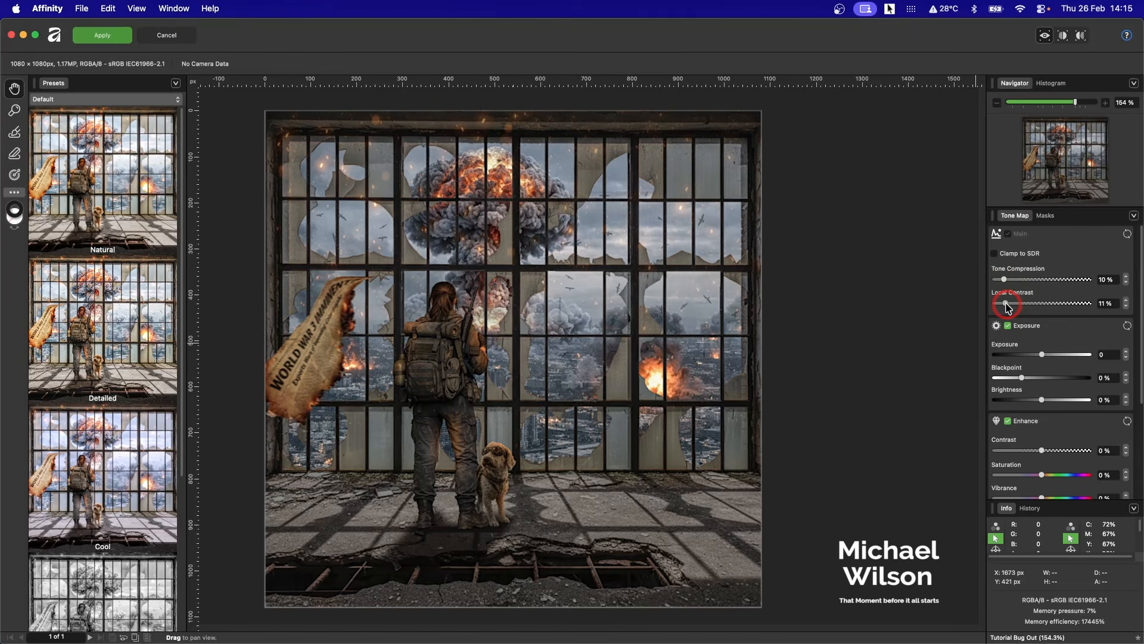
drag(1008, 307, 1005, 305)
click(1041, 356)
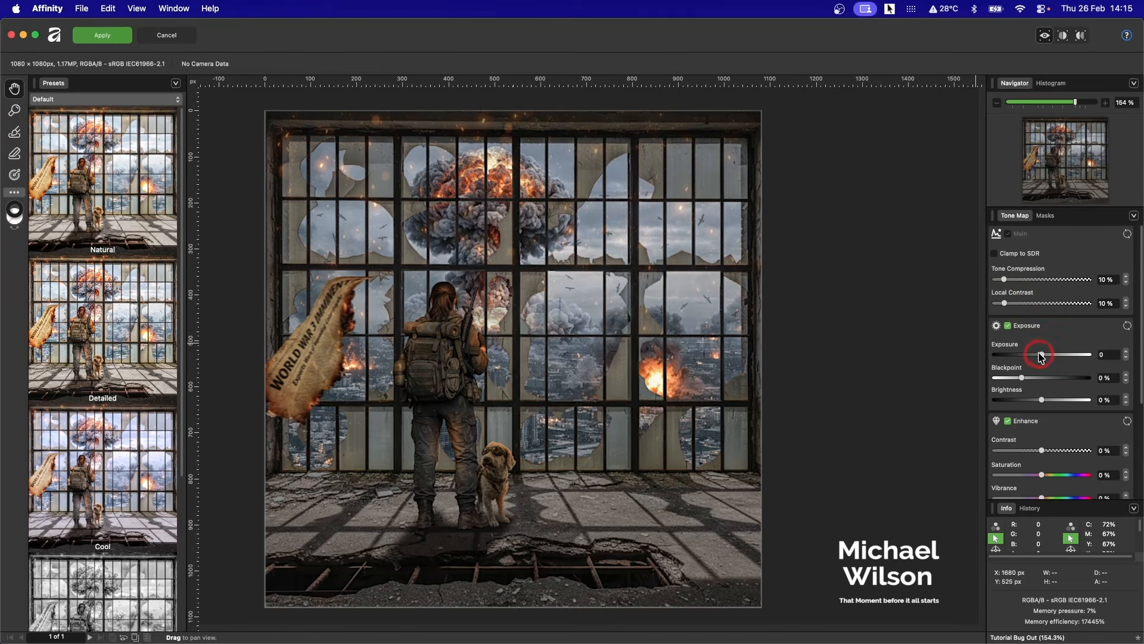
drag(1037, 356, 1033, 356)
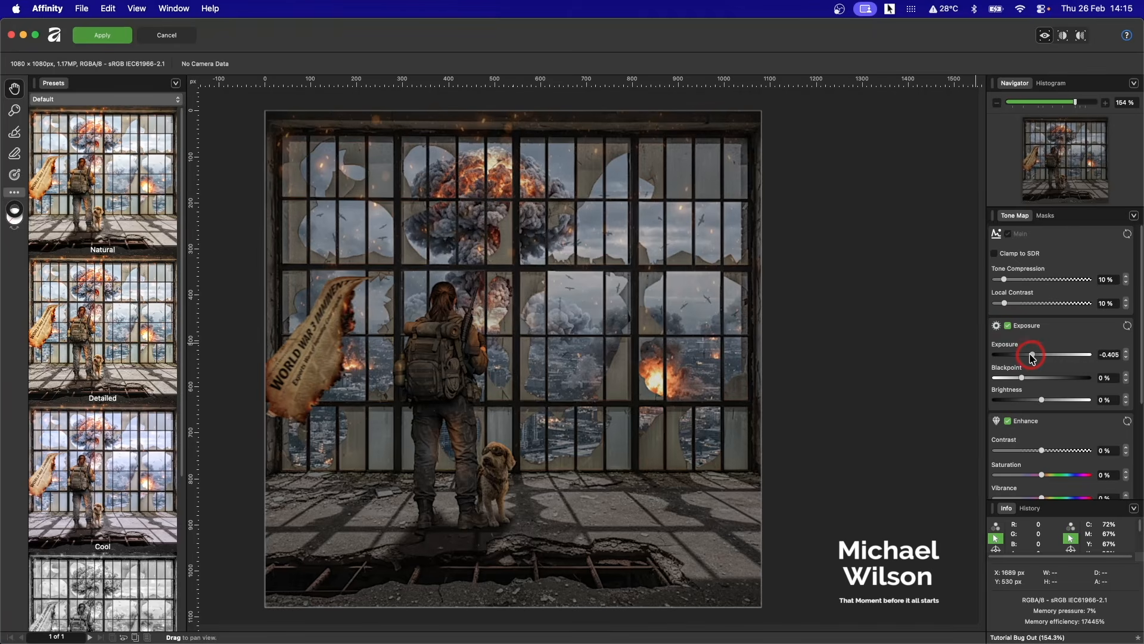
Enable White Balance with the temperature at -11% and set the Detail Refinement amount to 52%
scroll(1034, 465, down, 5)
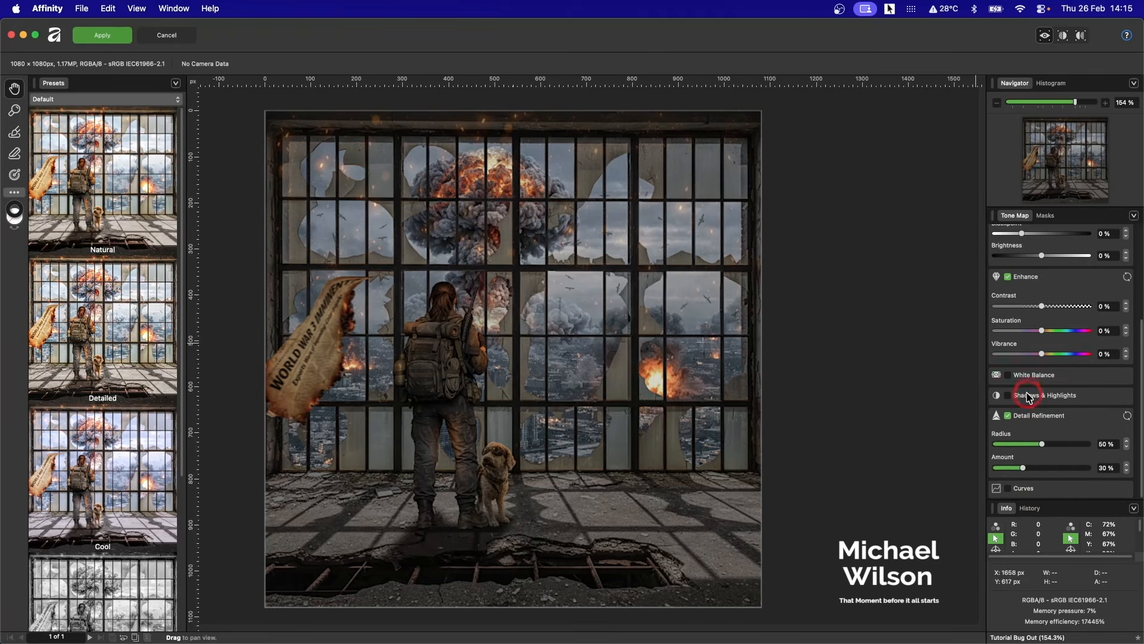
click(1008, 376)
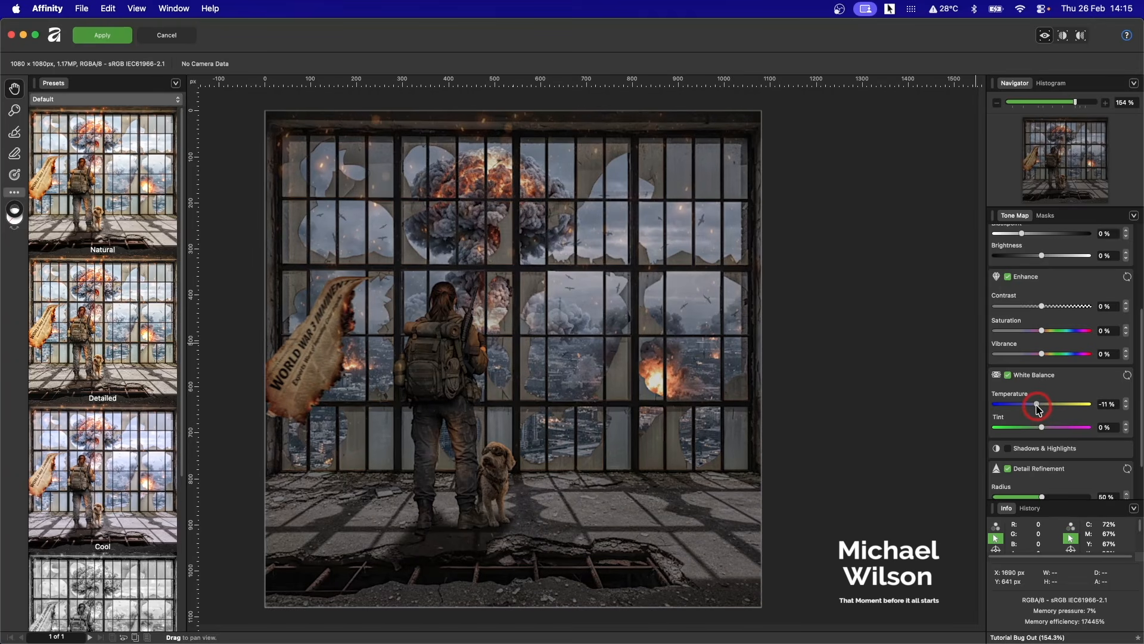
scroll(1037, 471, down, 2)
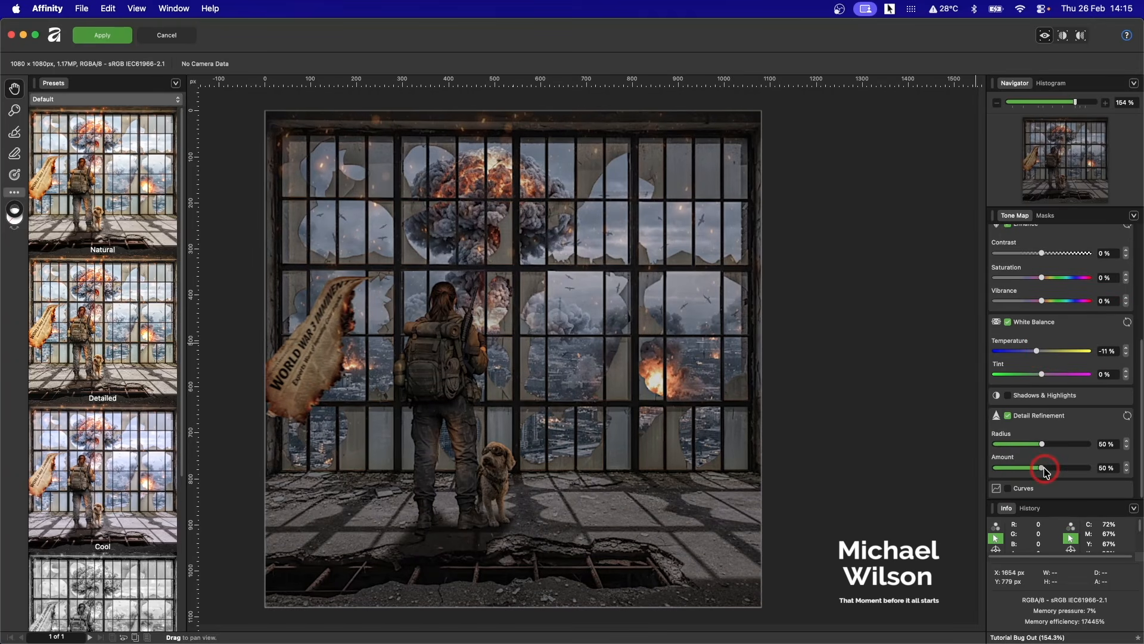
Enable Curves, pull the master curve's midtones slightly down, adjust a second point in the highlights, and apply the tone mapping
click(1008, 488)
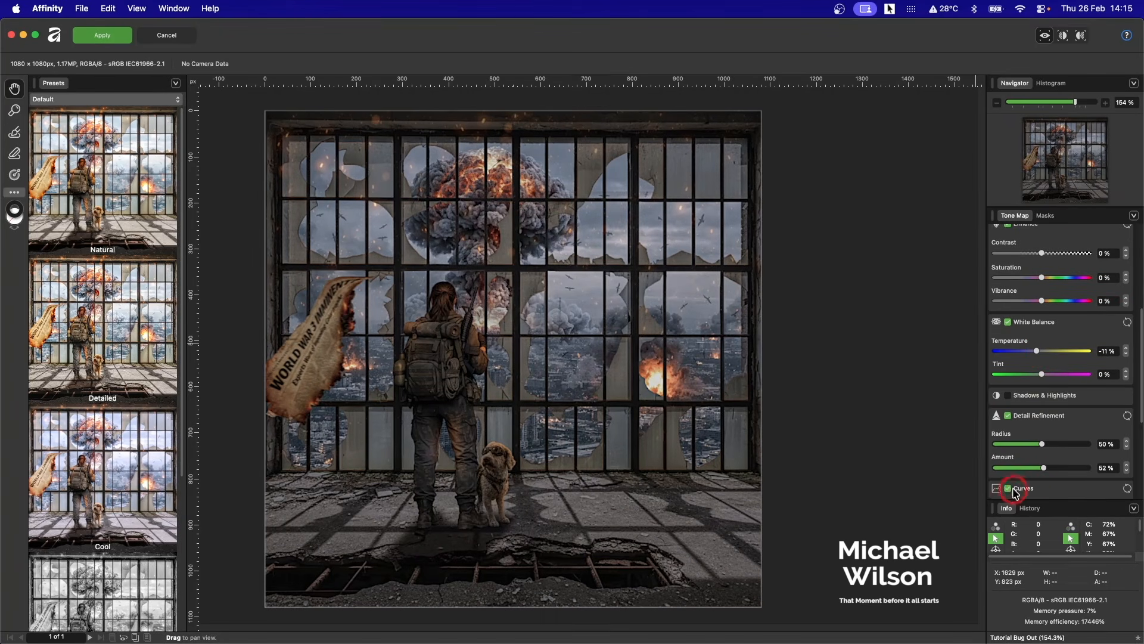
drag(1060, 401, 1062, 412)
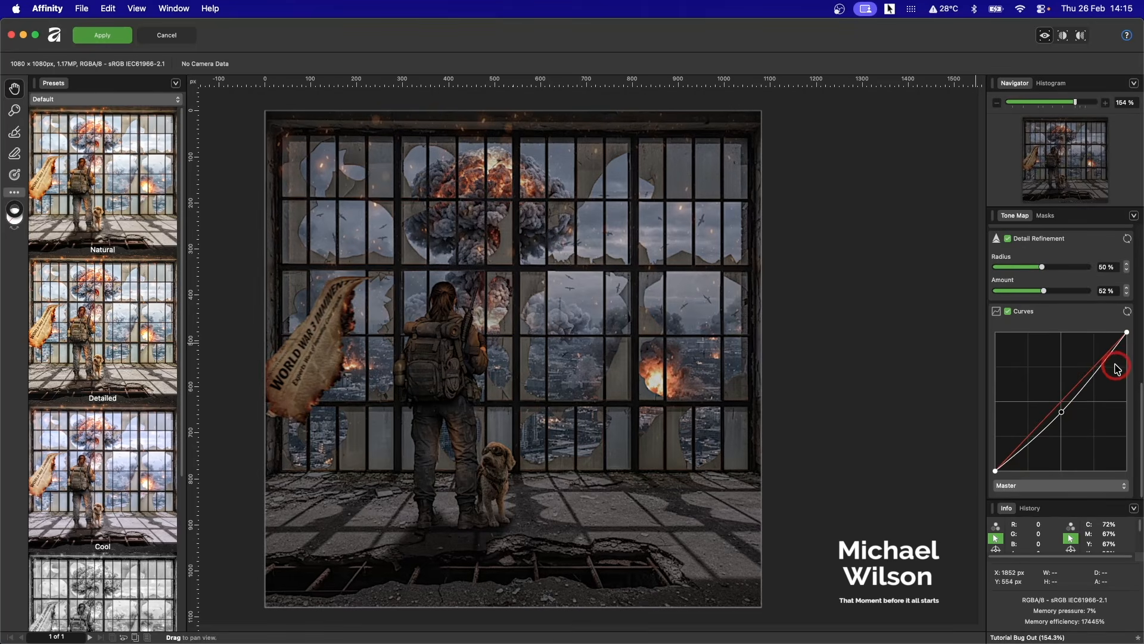
drag(1102, 368, 1096, 369)
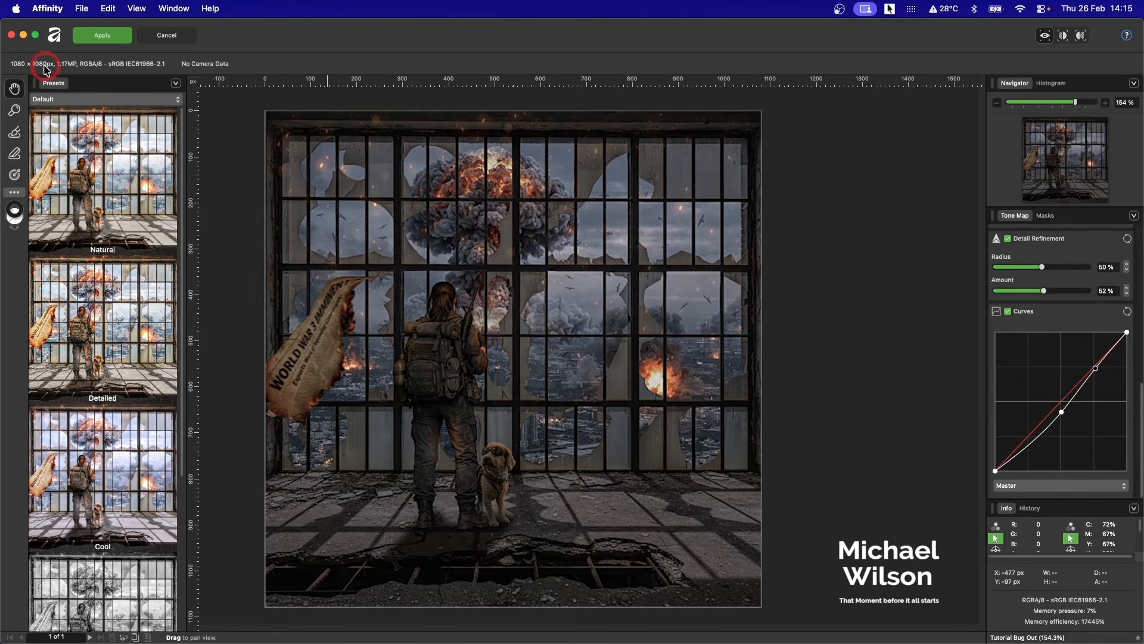
click(102, 37)
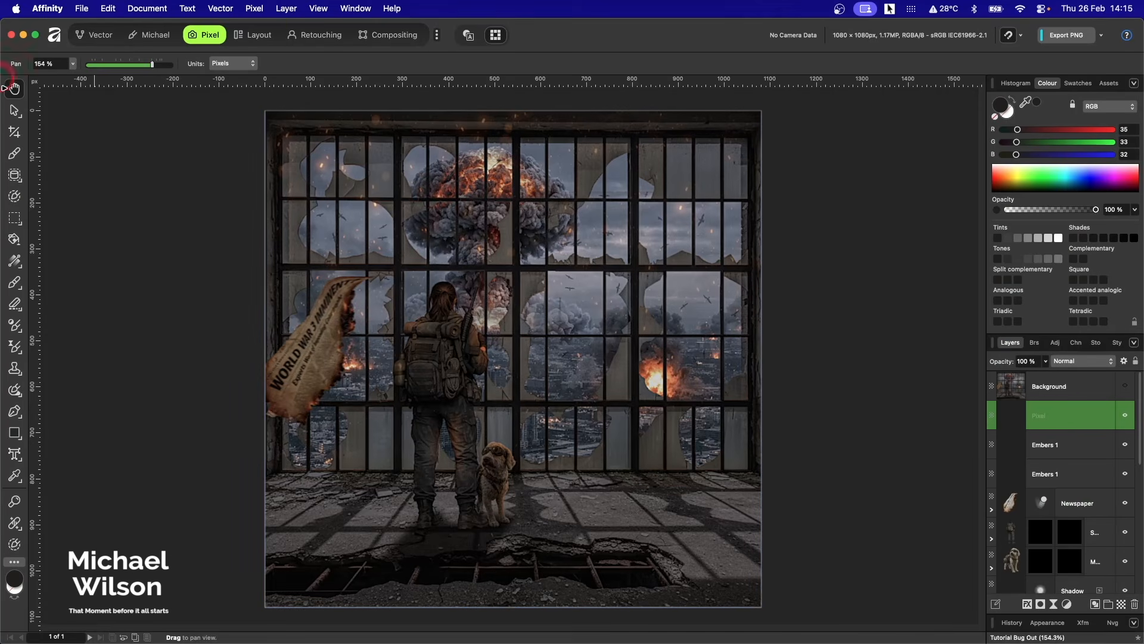
click(909, 277)
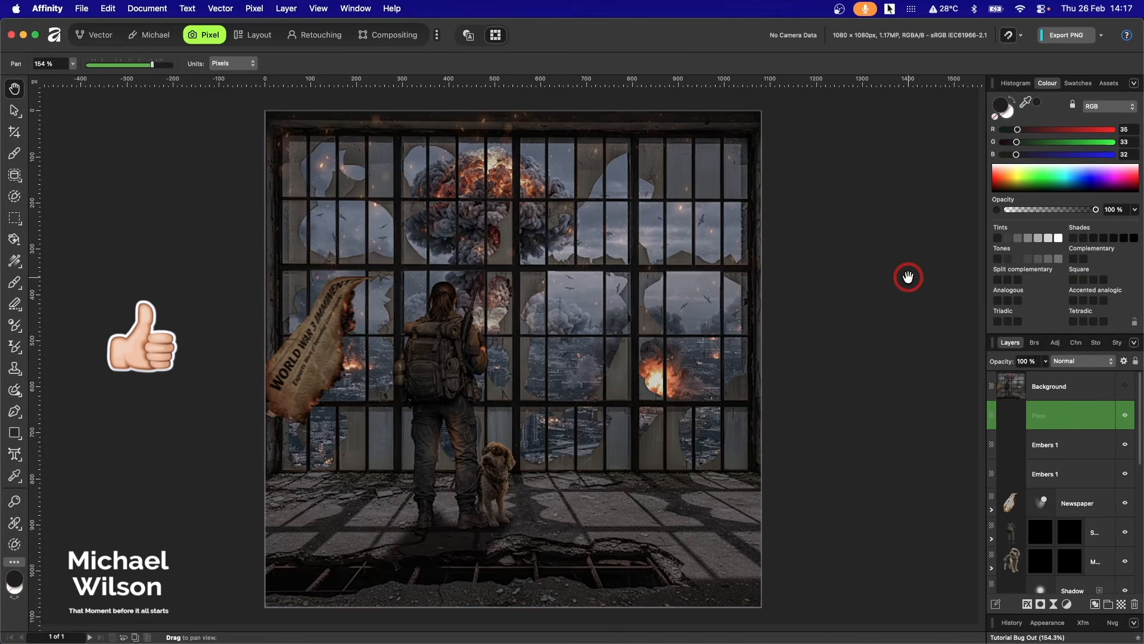